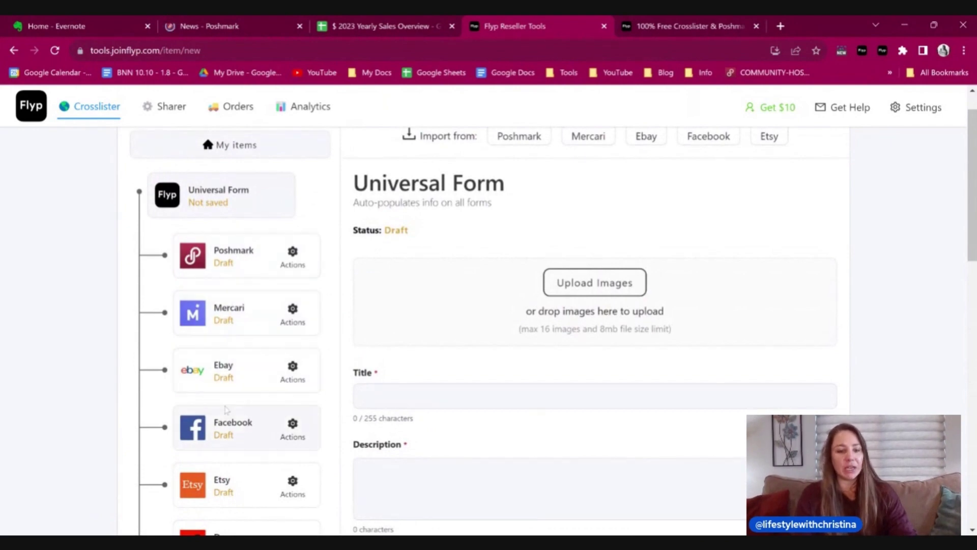
Review the Universal Form and its list of marketplaces, from Poshmark down to Shopify, in the crosslister
scroll(226, 415, "down", 2)
scroll(236, 457, "down", 1)
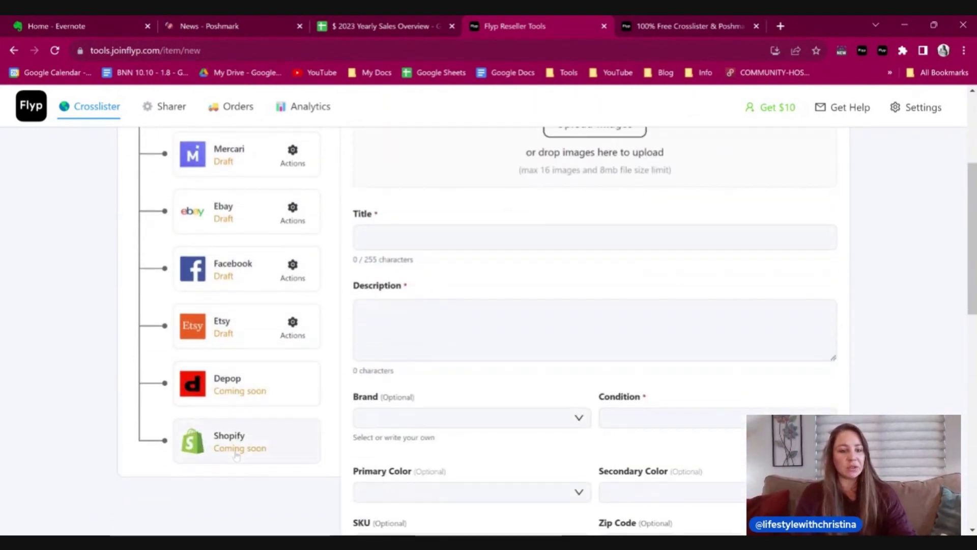
scroll(233, 458, "up", 4)
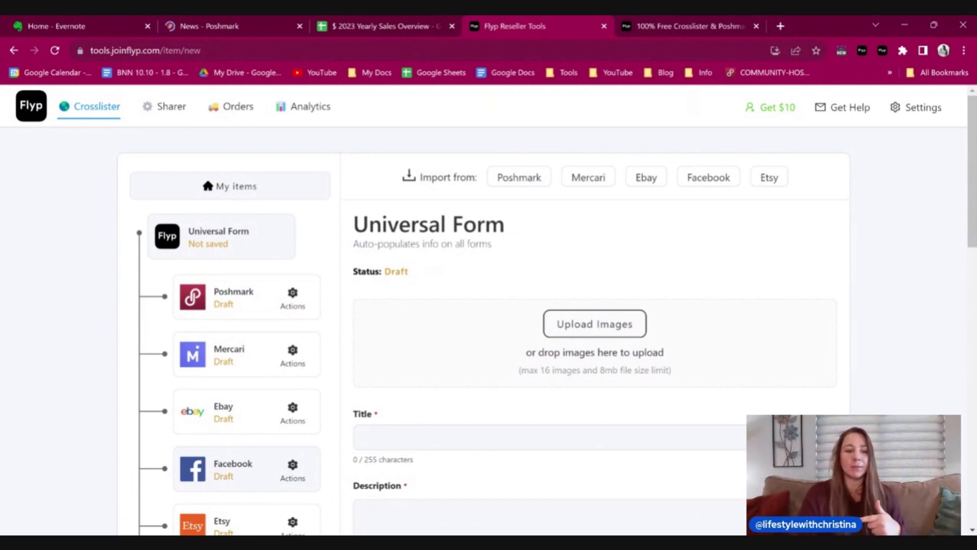
scroll(241, 392, "down", 2)
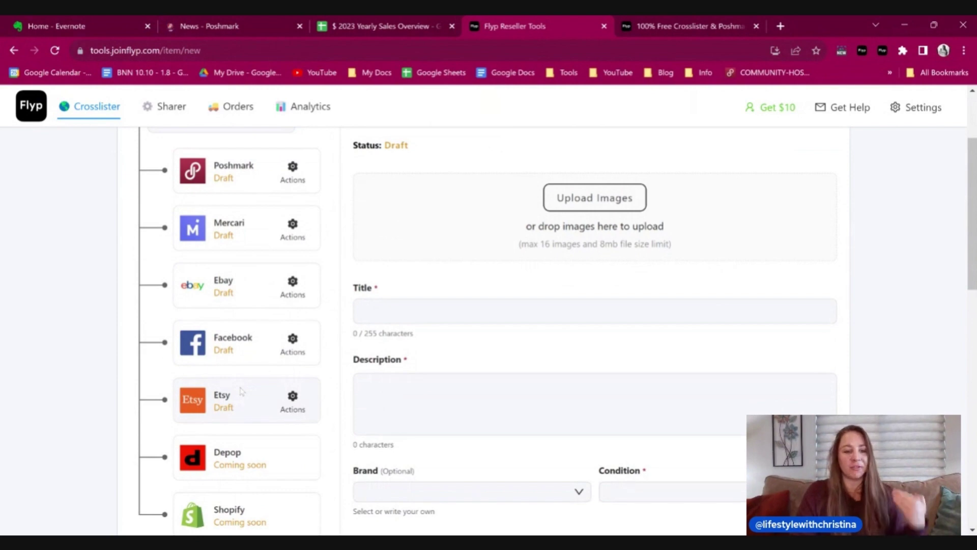
scroll(203, 255, "up", 2)
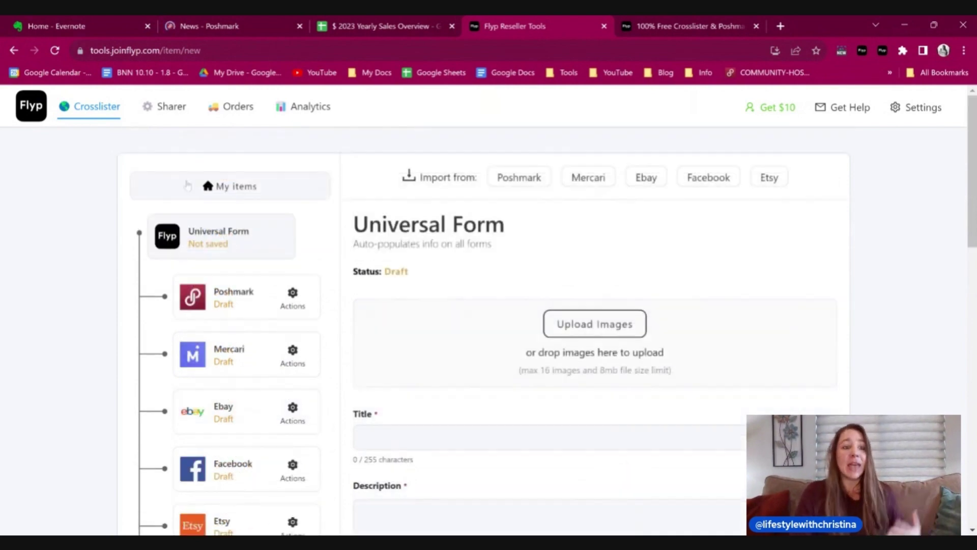
Open the Poshmark Sharer and review the settings for sharing listings
left_click(162, 109)
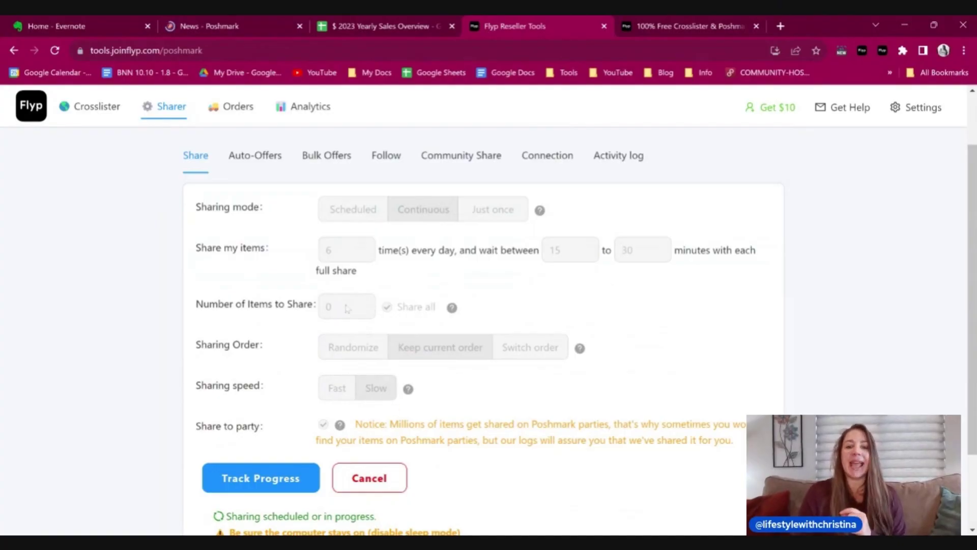
scroll(433, 377, "up", 2)
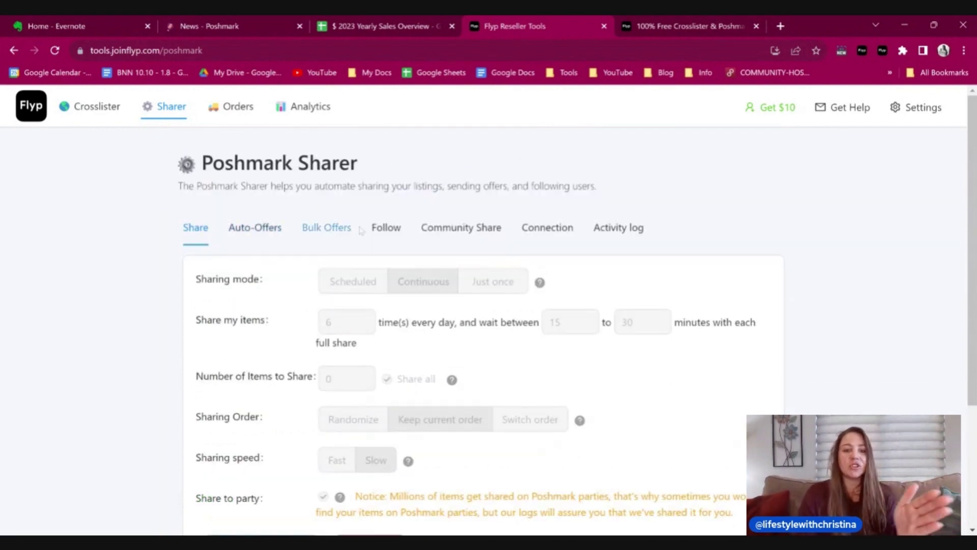
Start automatic offers to new likers every 5 minutes with a 15% discount, 4.99 shipping and a 7.00 USD minimum selling price
left_click(256, 232)
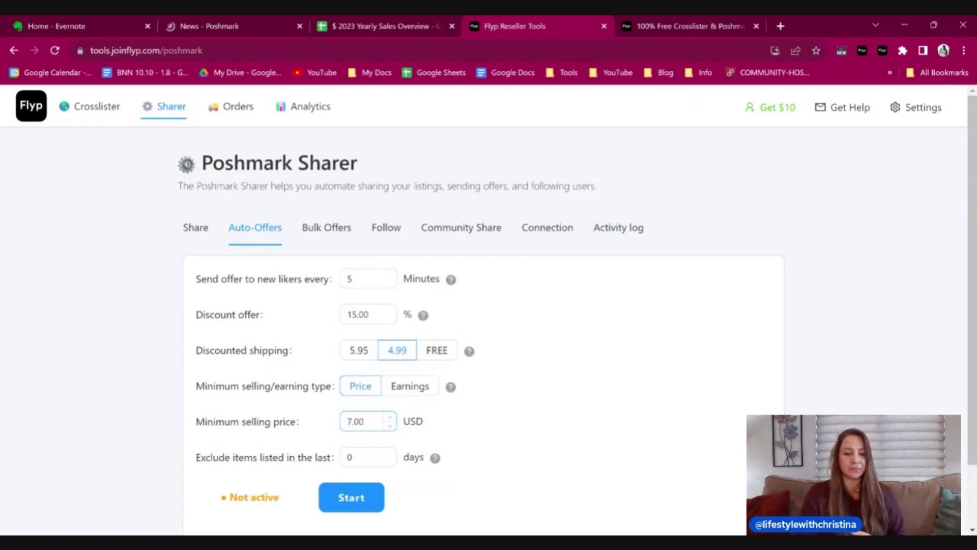
scroll(371, 433, "down", 2)
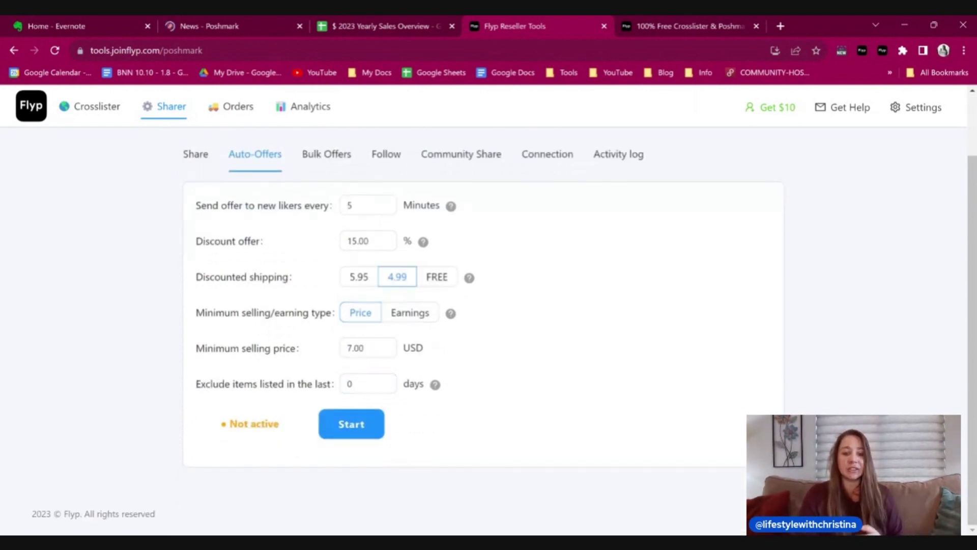
left_click(358, 430)
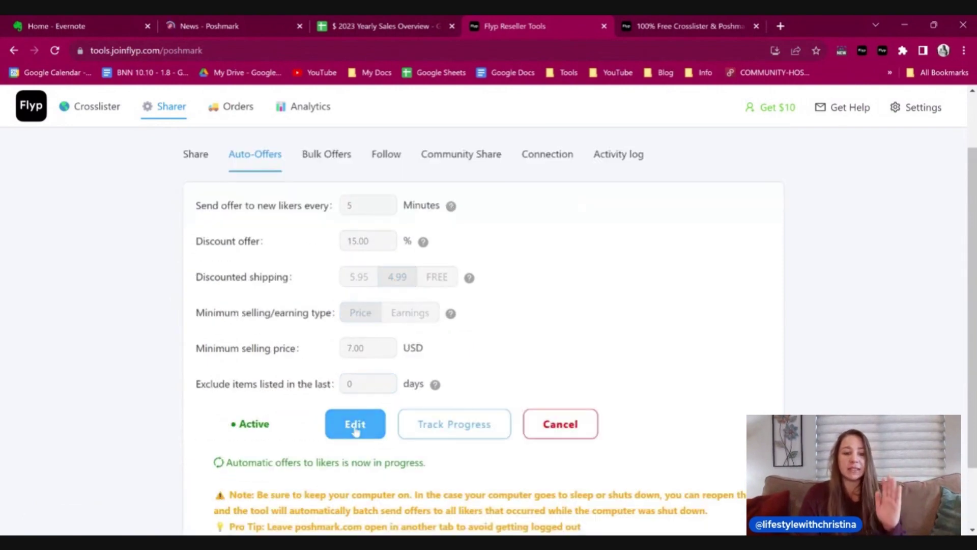
scroll(356, 431, "down", 2)
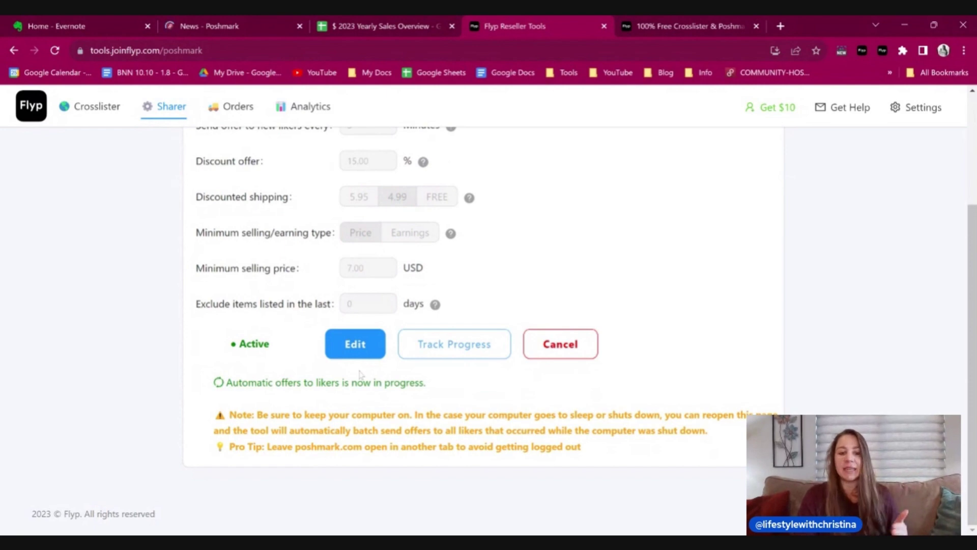
scroll(380, 293, "up", 3)
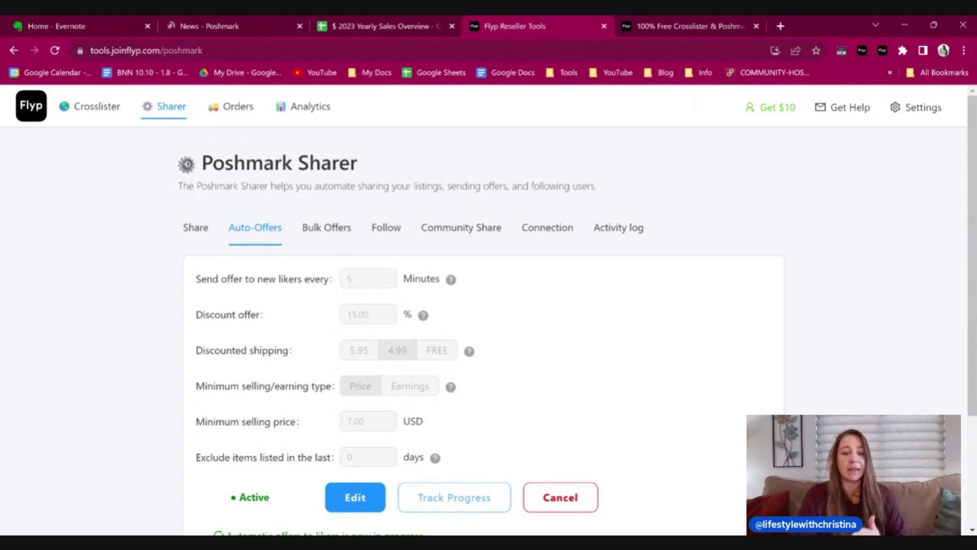
Look through the Poshmark Sharer's bulk offer and follow settings
scroll(380, 411, "down", 3)
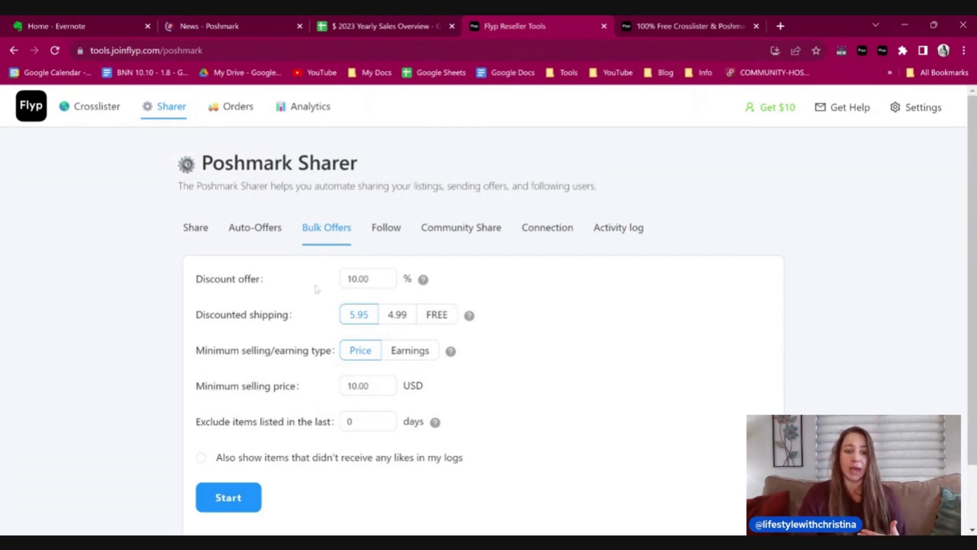
left_click(386, 227)
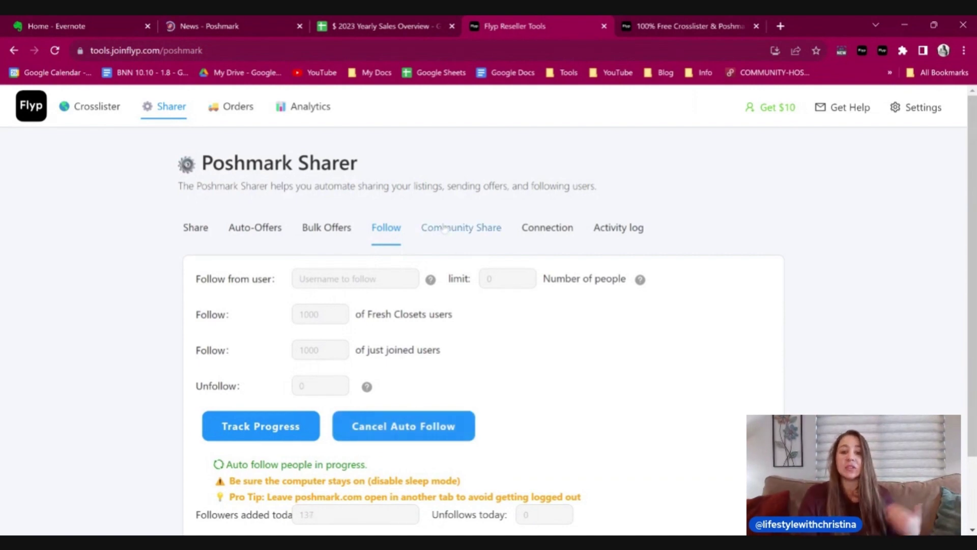
Open the Community Share settings and have both Shares and Follows selected as activities to return
left_click(445, 229)
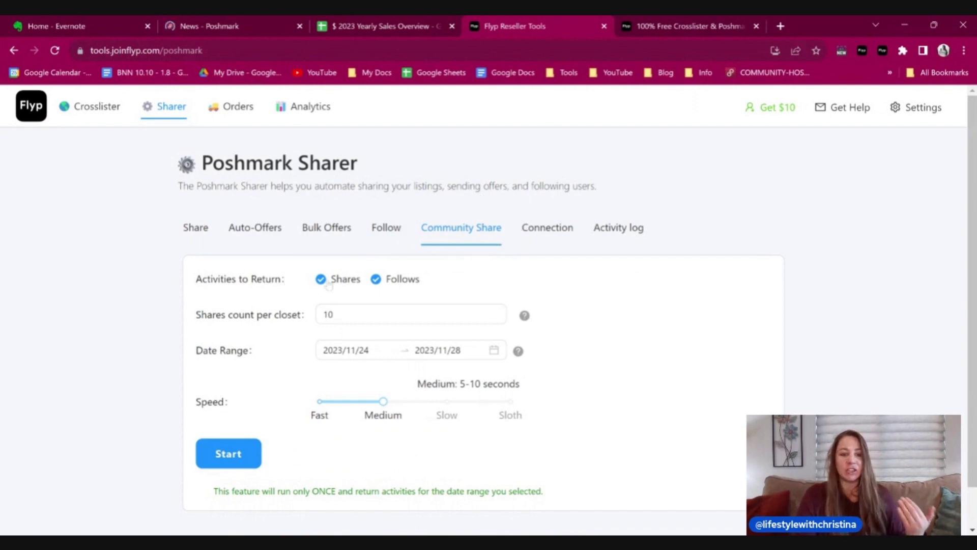
left_click(376, 280)
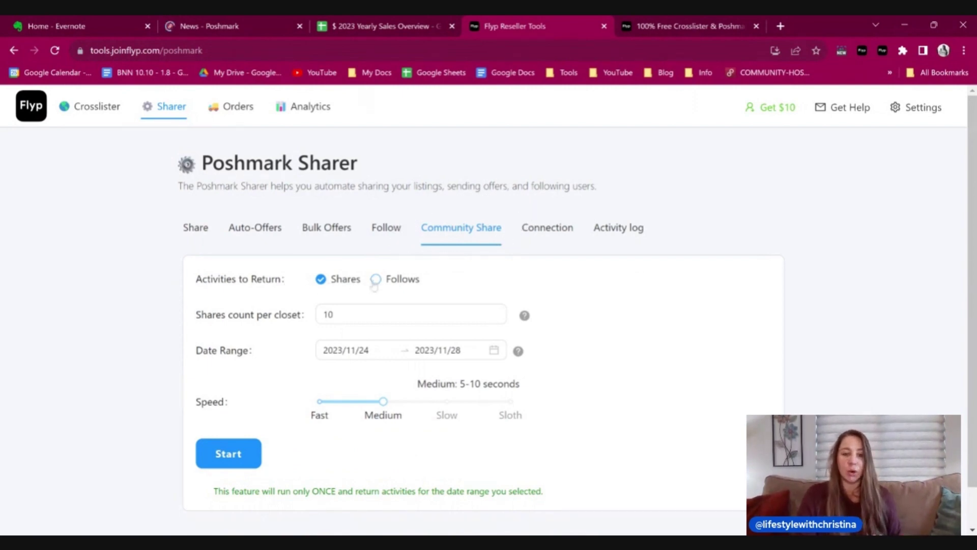
left_click(376, 284)
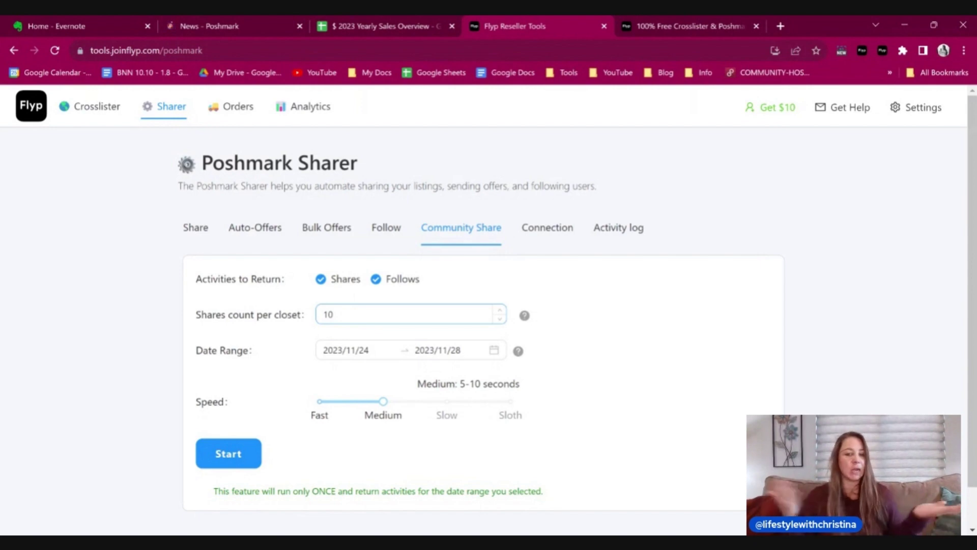
Set the community share date range to run from 2023/04/05 to 2023/11/28
left_click(358, 350)
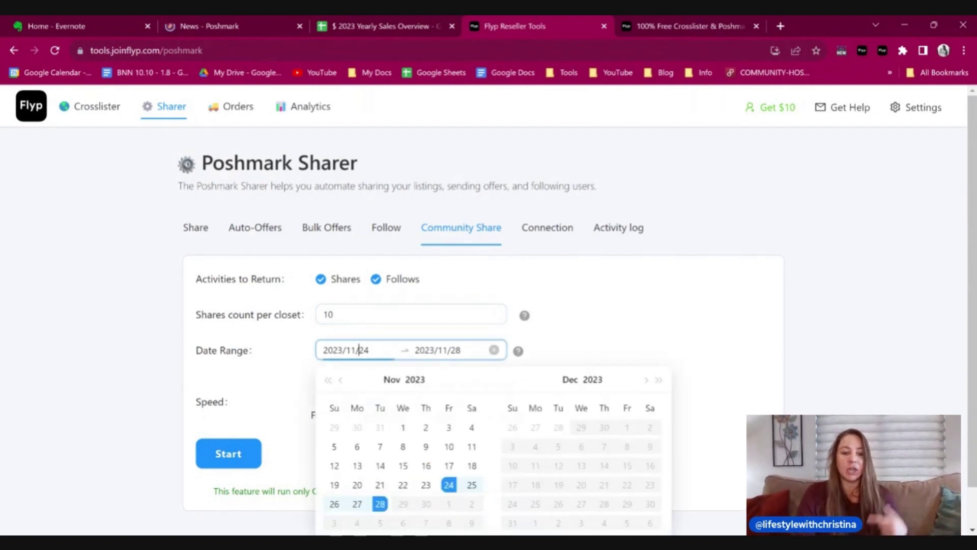
left_click(340, 381)
left_click(340, 381)
left_click(341, 380)
left_click(341, 381)
left_click(340, 381)
left_click(340, 381)
left_click(341, 381)
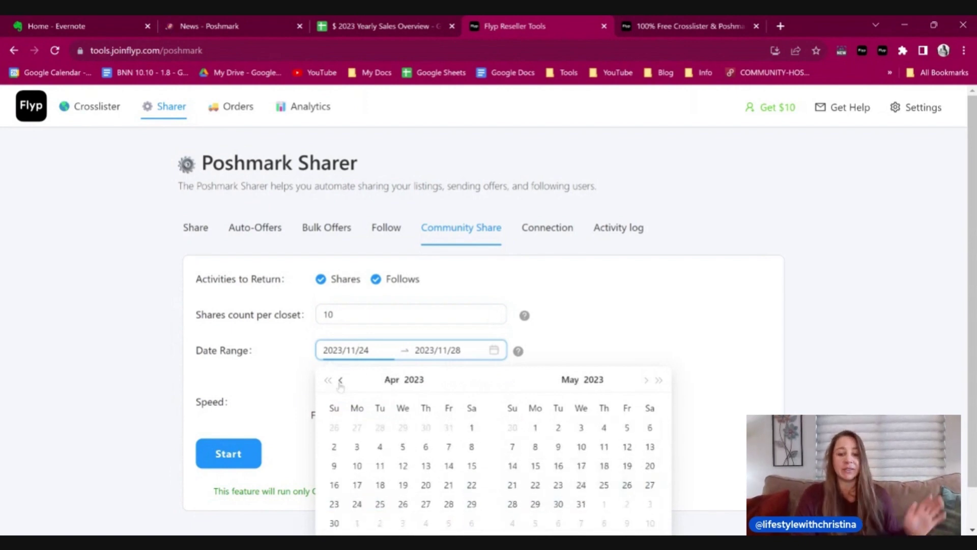
left_click(404, 450)
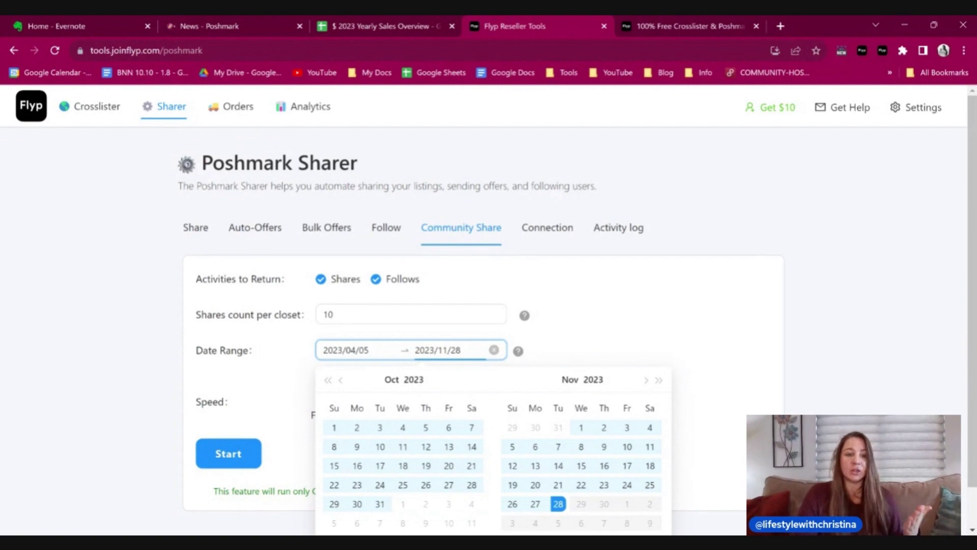
key("Return")
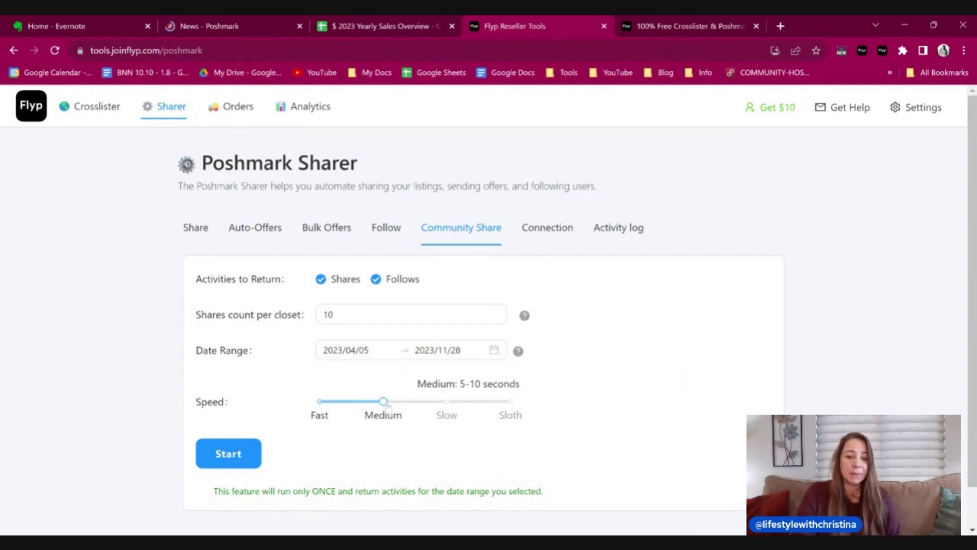
Try the Fast, Slow and Sloth speeds for community sharing
left_click(321, 402)
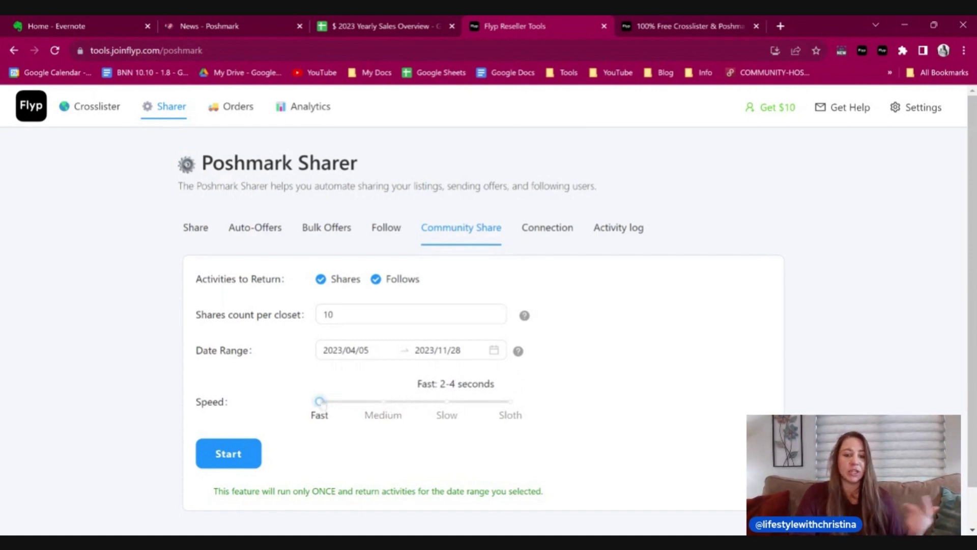
left_click(448, 408)
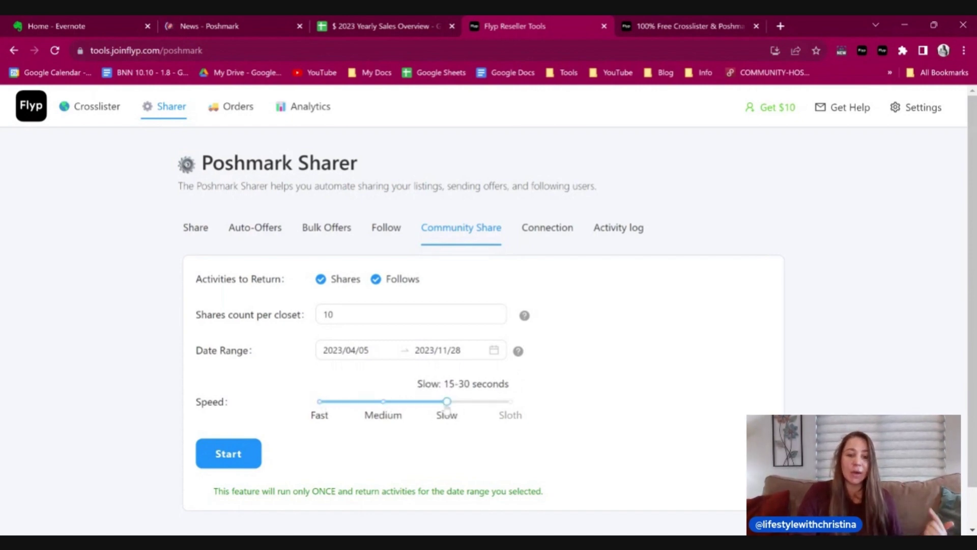
left_click(509, 410)
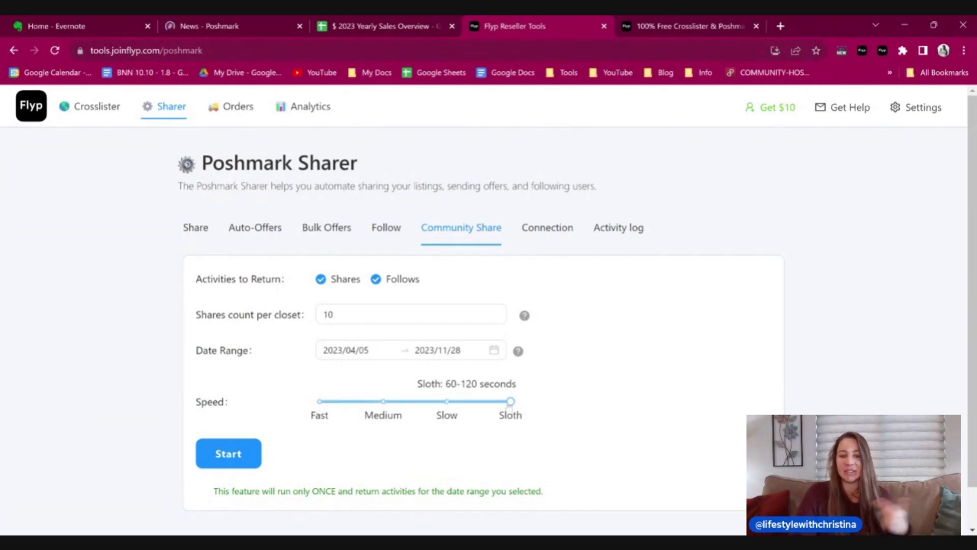
Set the community share speed to Medium and start community sharing
left_click(383, 402)
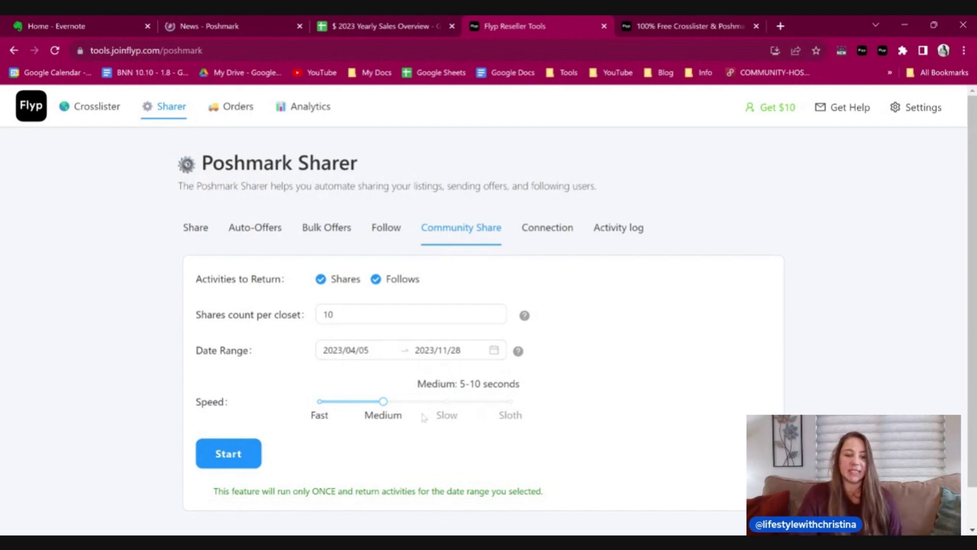
left_click(249, 453)
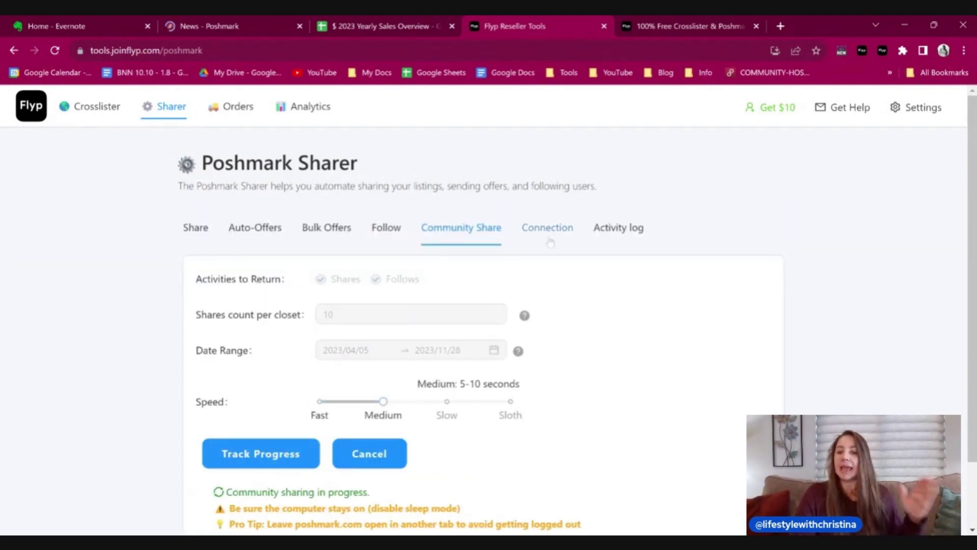
Check the Poshmark connection details and read through the activity log of recent shares and follows
left_click(549, 235)
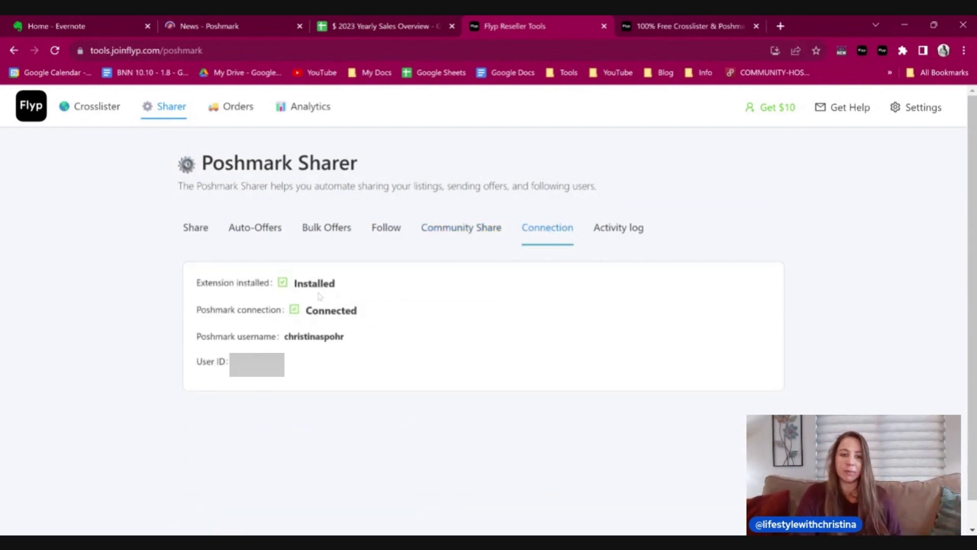
left_click(618, 228)
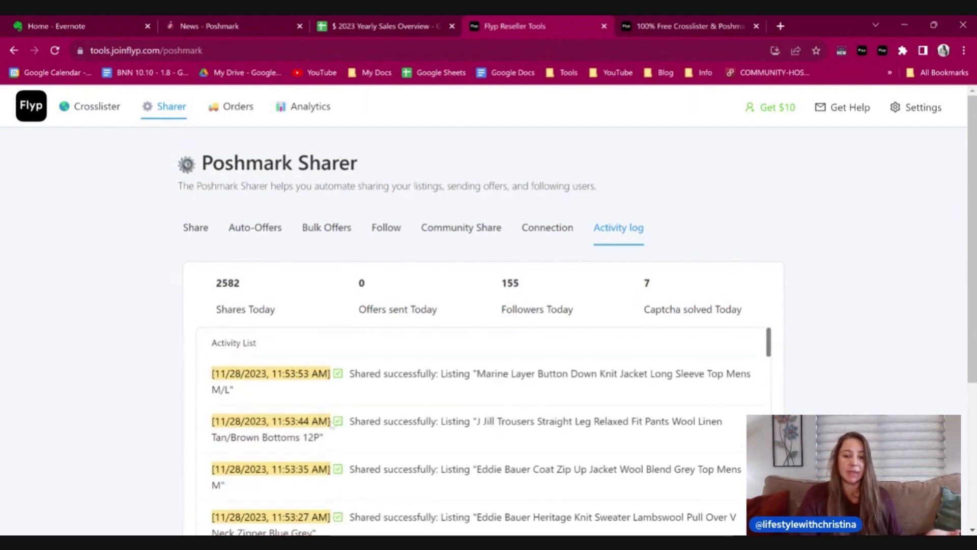
scroll(310, 411, "down", 1)
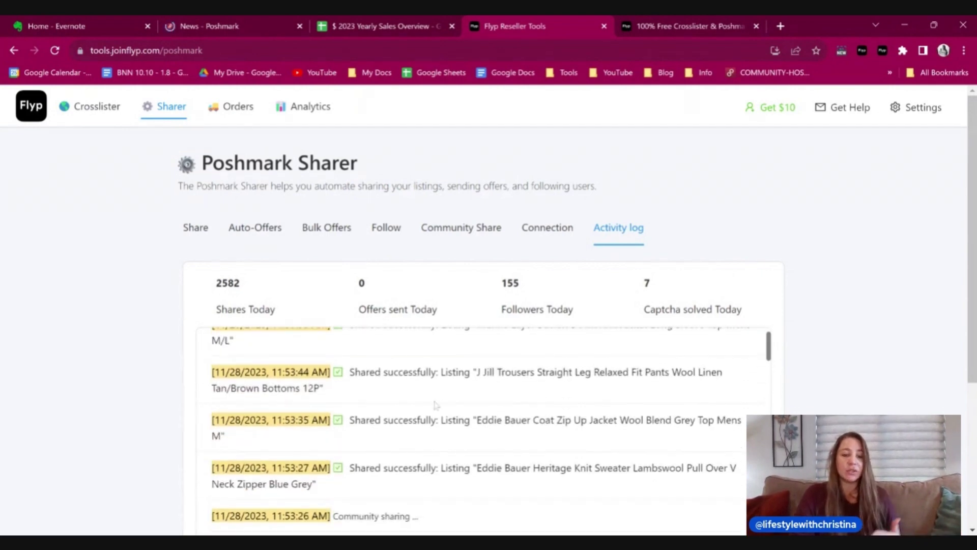
scroll(391, 436, "down", 4)
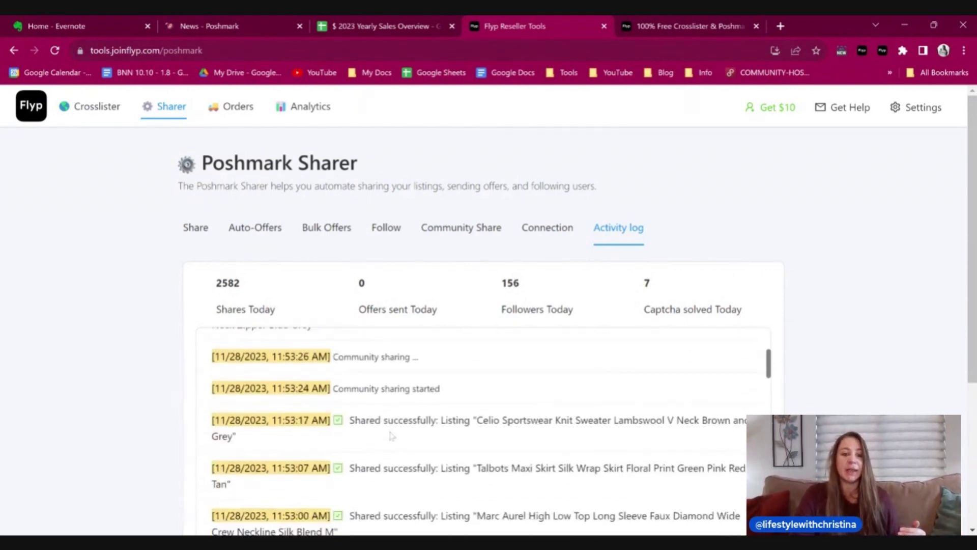
scroll(479, 433, "down", 6)
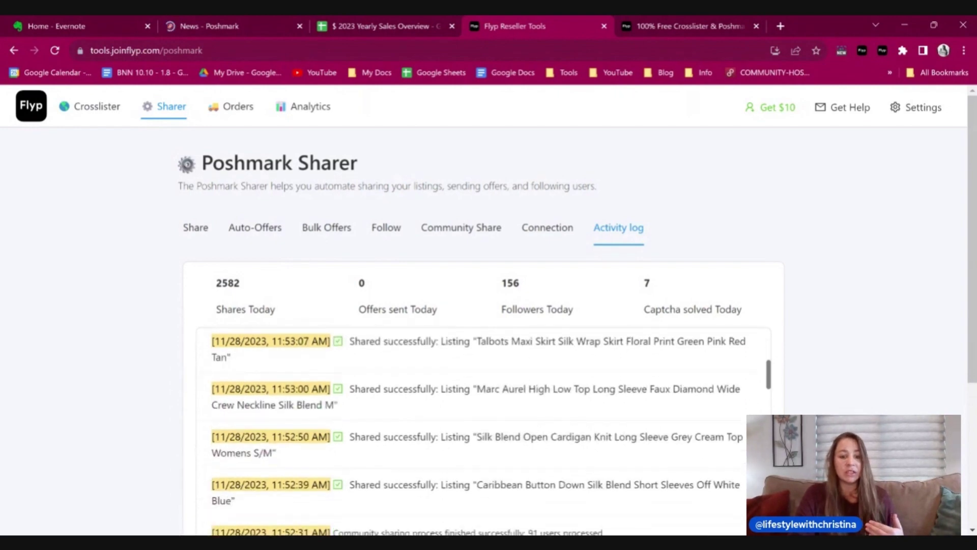
scroll(478, 432, "down", 5)
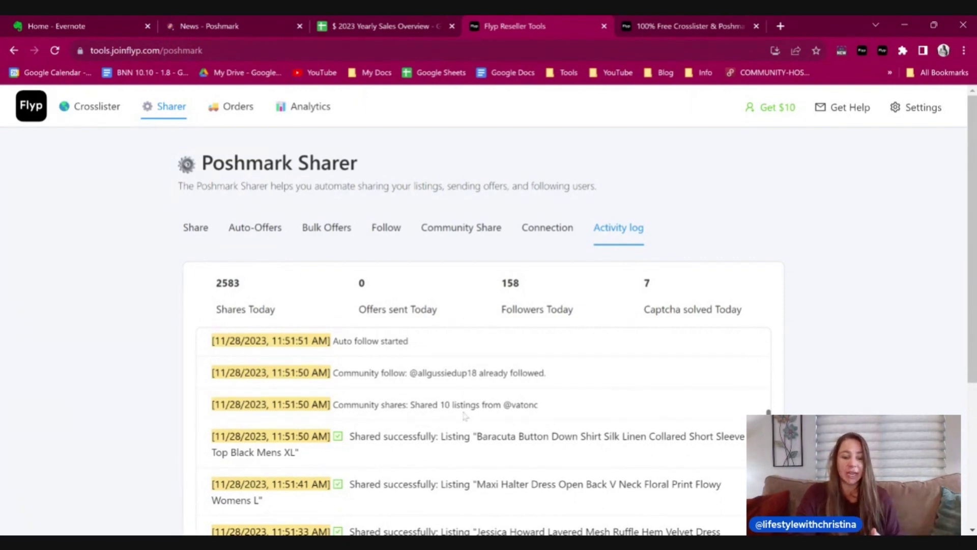
scroll(465, 416, "up", 12)
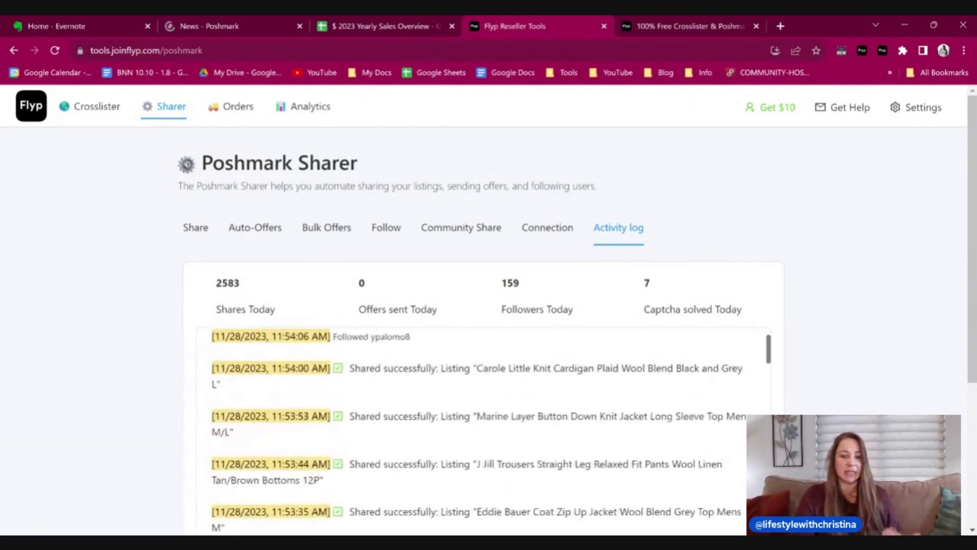
Return to the Share settings of the Poshmark Sharer and review the sharing schedule, order, speed and status
left_click(197, 228)
scroll(493, 415, "down", 3)
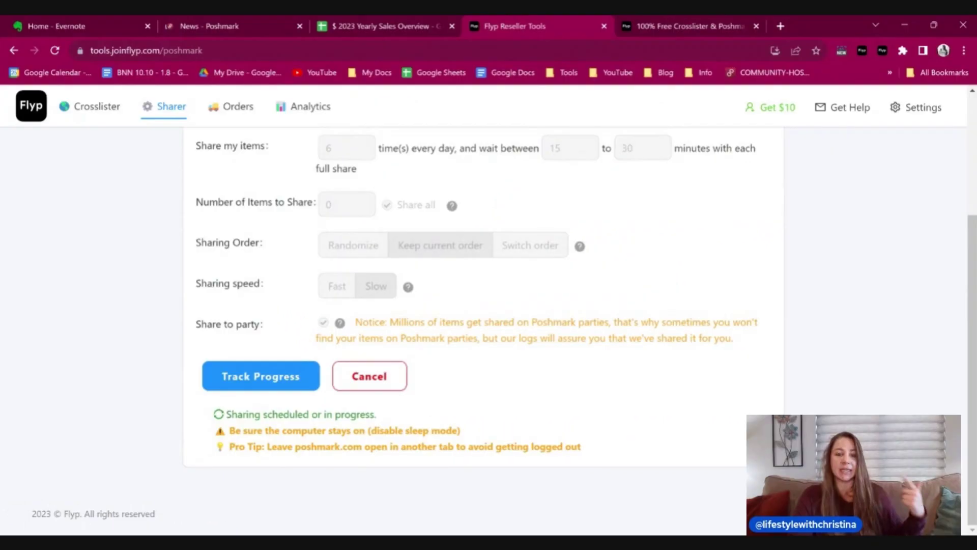
scroll(484, 331, "up", 3)
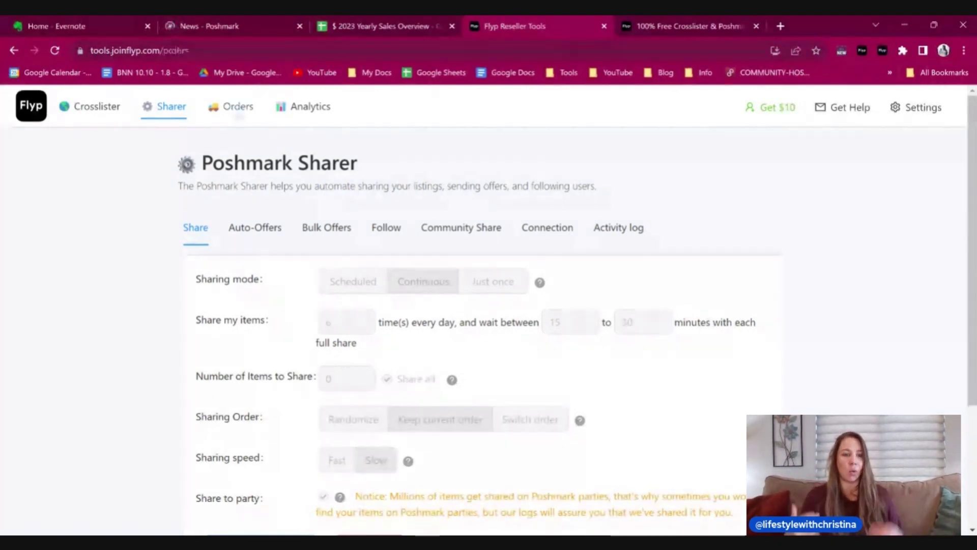
Open the Orders section and look through the first page of Poshmark orders with their sale prices and shipping statuses
left_click(238, 108)
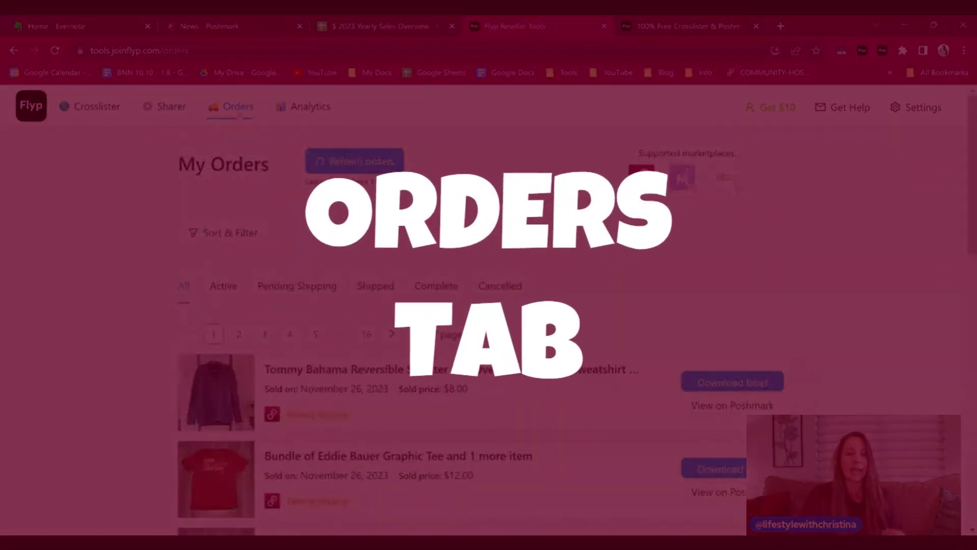
scroll(481, 336, "down", 1)
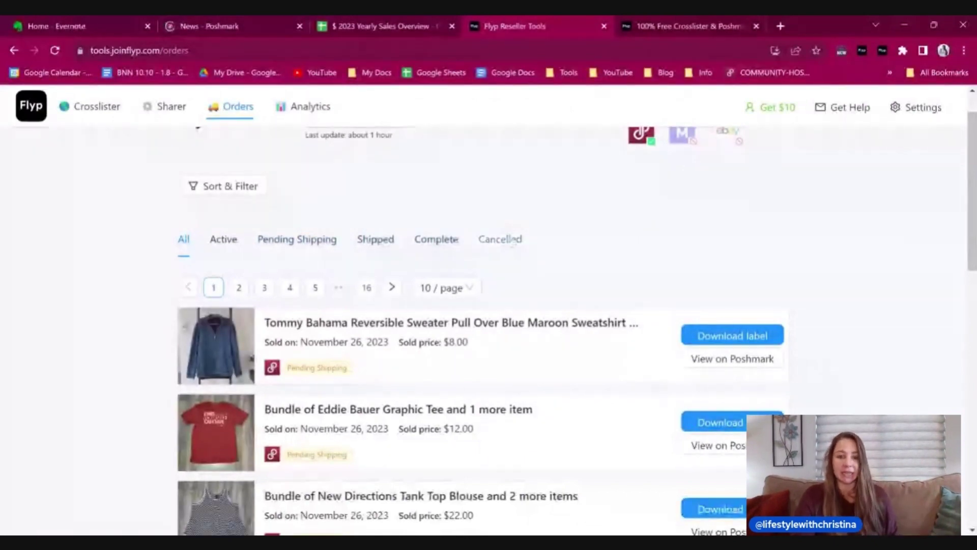
scroll(481, 331, "down", 6)
scroll(500, 280, "down", 8)
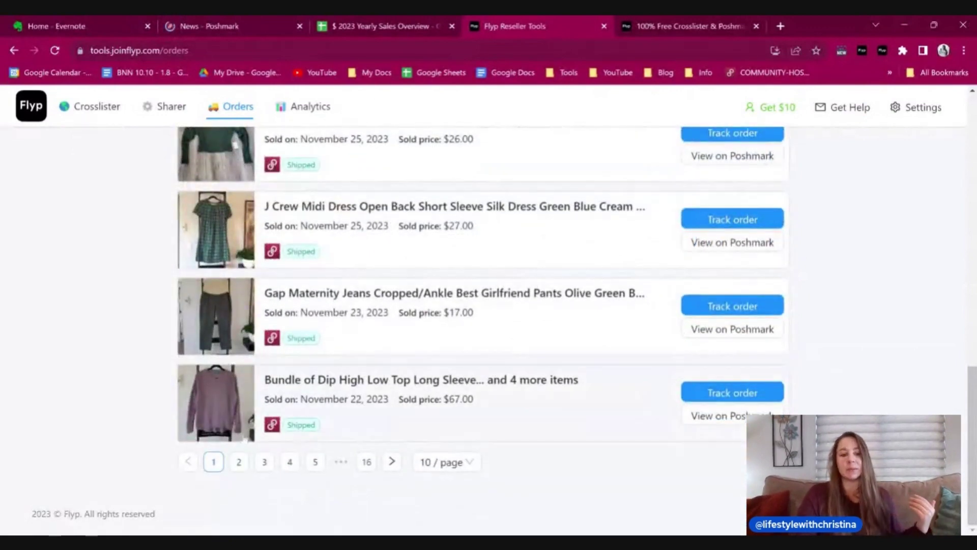
Go to page 3 of the orders list and check the supported marketplaces shown for My Orders
left_click(264, 461)
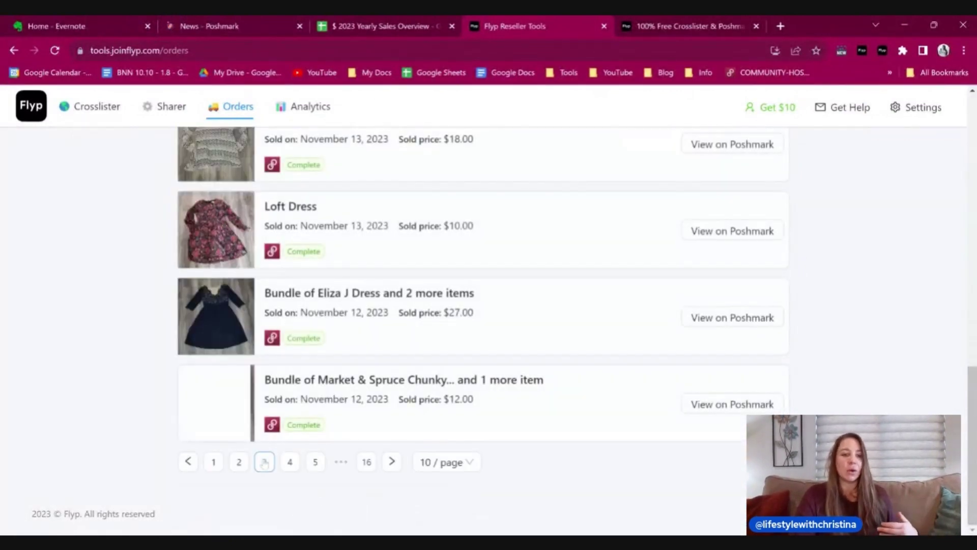
scroll(331, 382, "up", 3)
scroll(332, 381, "up", 10)
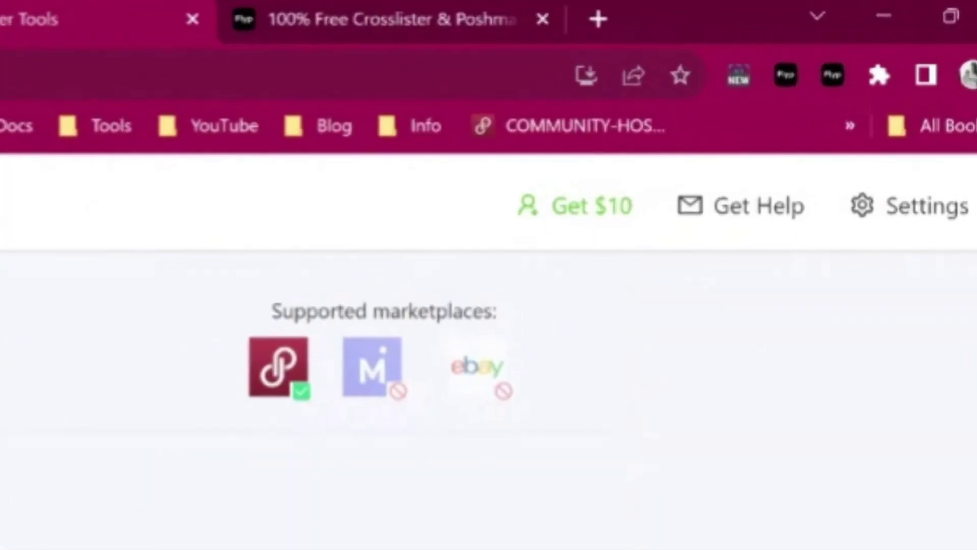
mouse_move(448, 382)
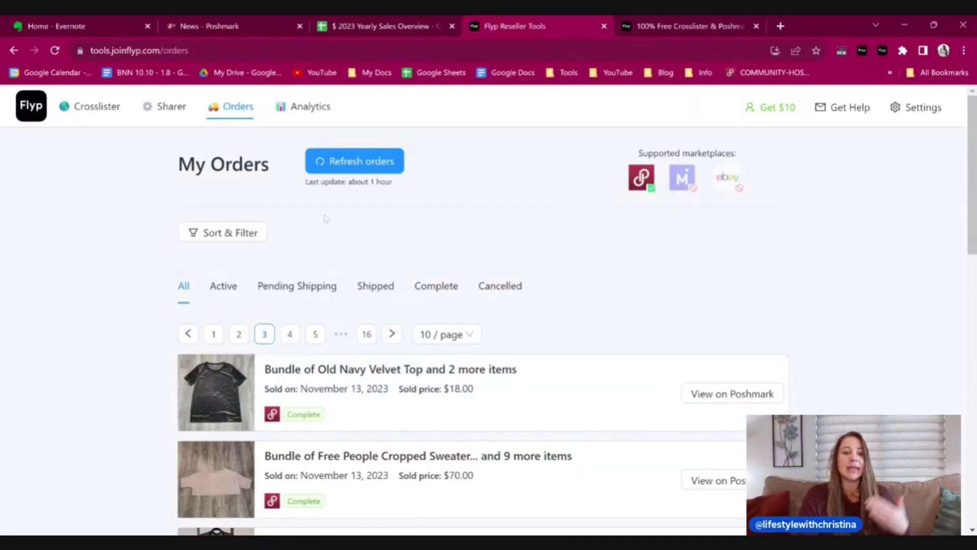
Review the revenue, profit, marketplace and top-selling category sections in Analytics, and open the Get $10 referral offer
left_click(297, 108)
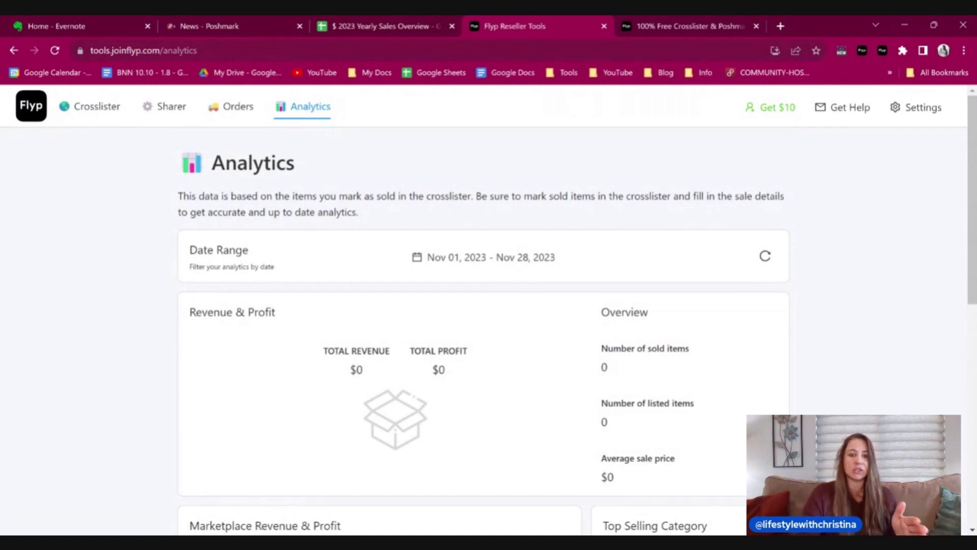
scroll(504, 430, "down", 6)
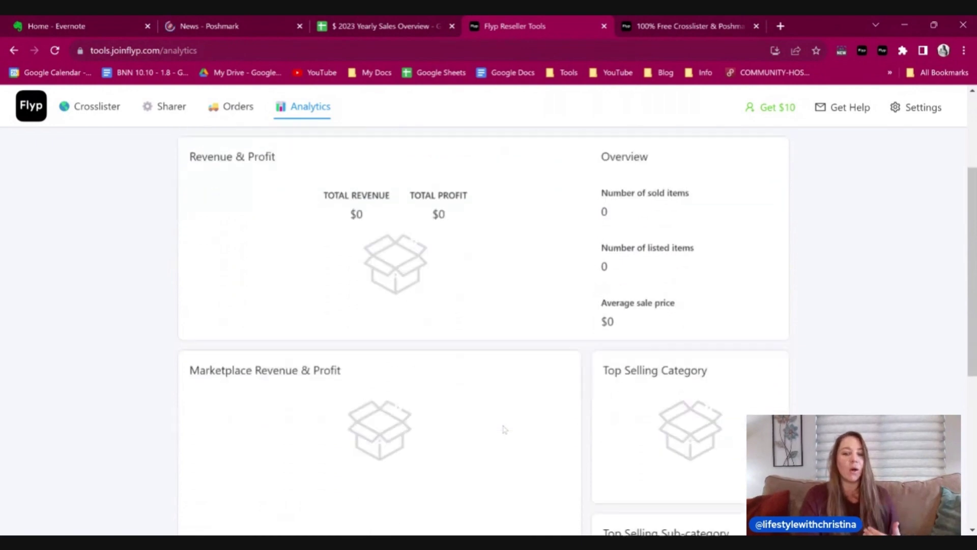
scroll(504, 430, "down", 3)
scroll(484, 325, "up", 9)
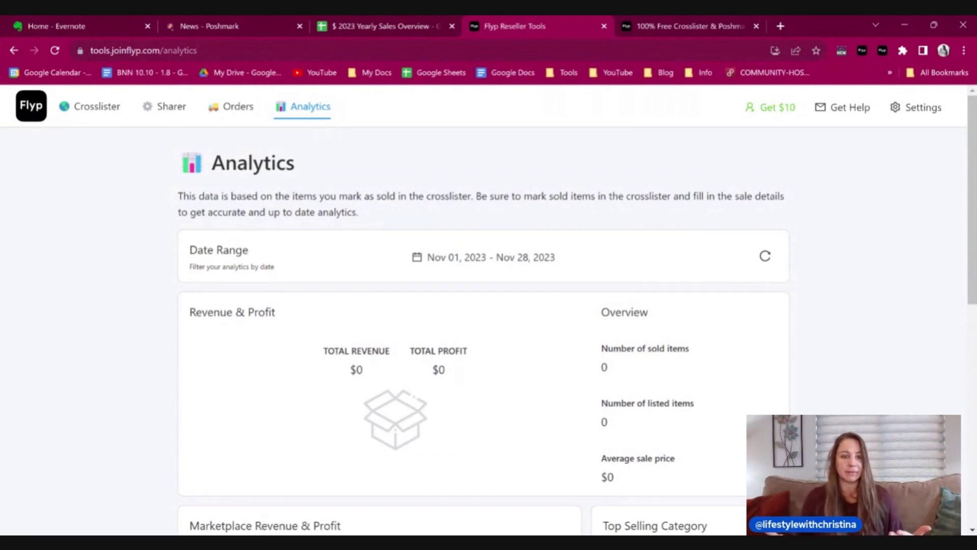
left_click(771, 106)
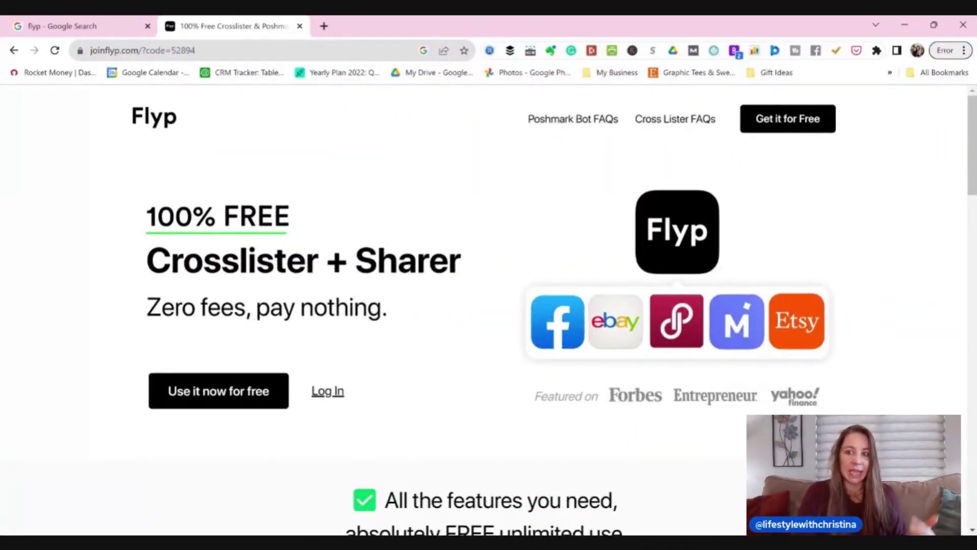
Start the free sign-up from the Flyp home page, join, and submit the full name in the form
left_click(228, 403)
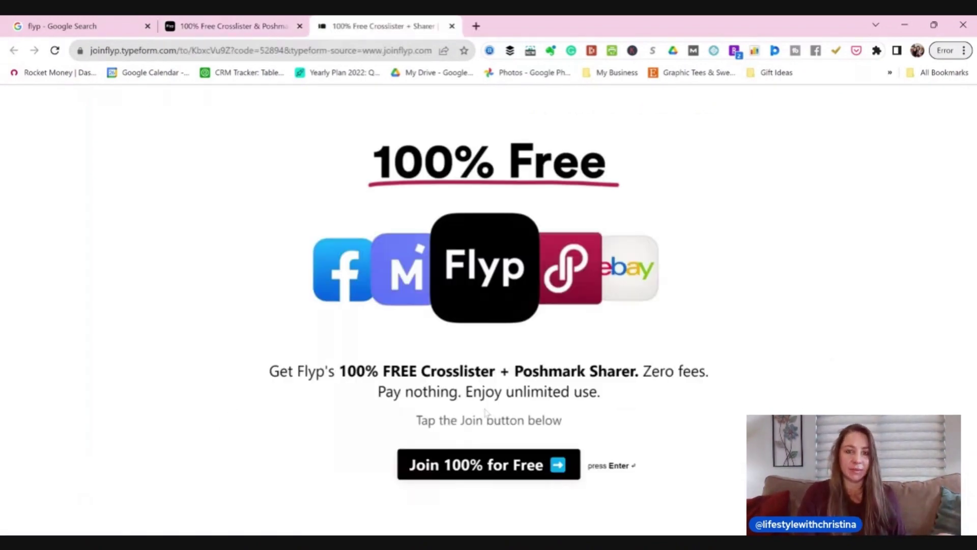
left_click(441, 469)
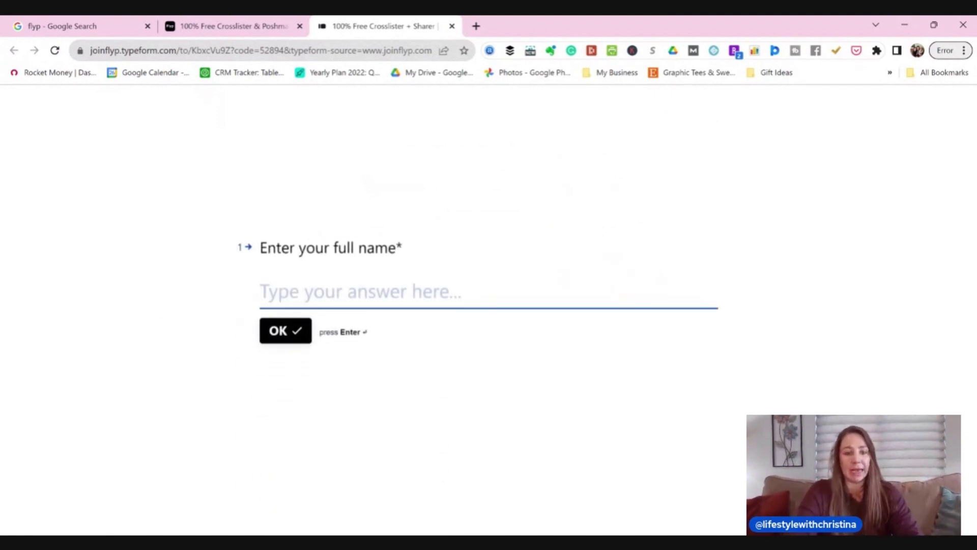
type("ch")
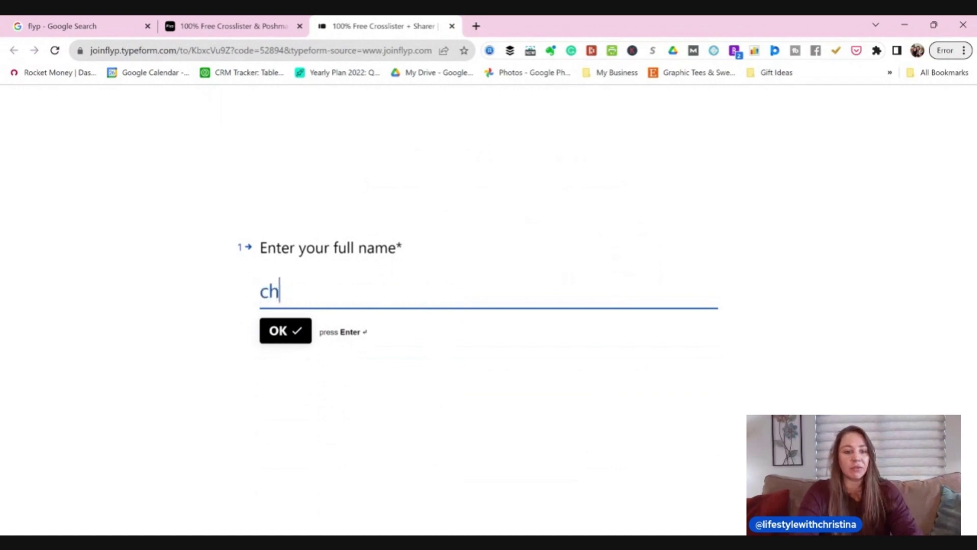
key("BackSpace")
key("BackSpace")
type("tina")
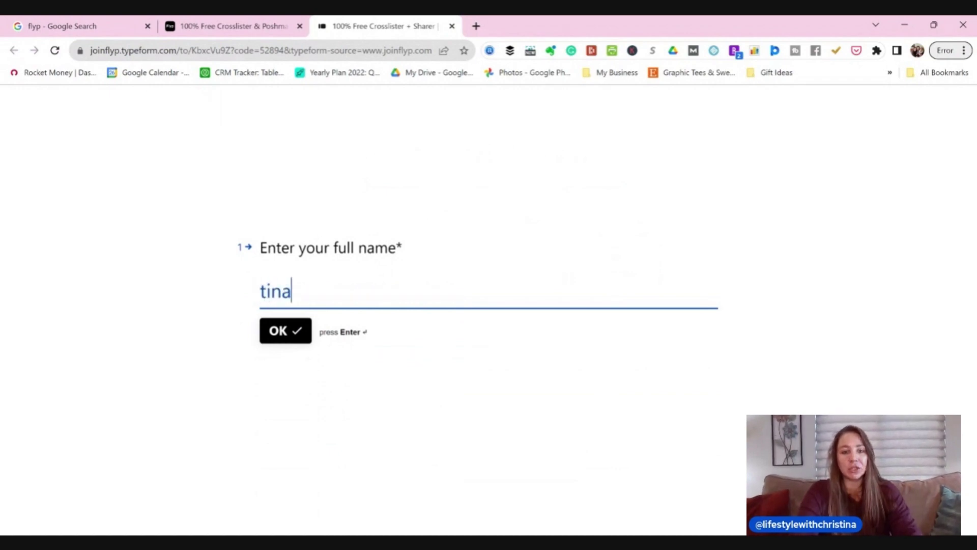
left_click(293, 339)
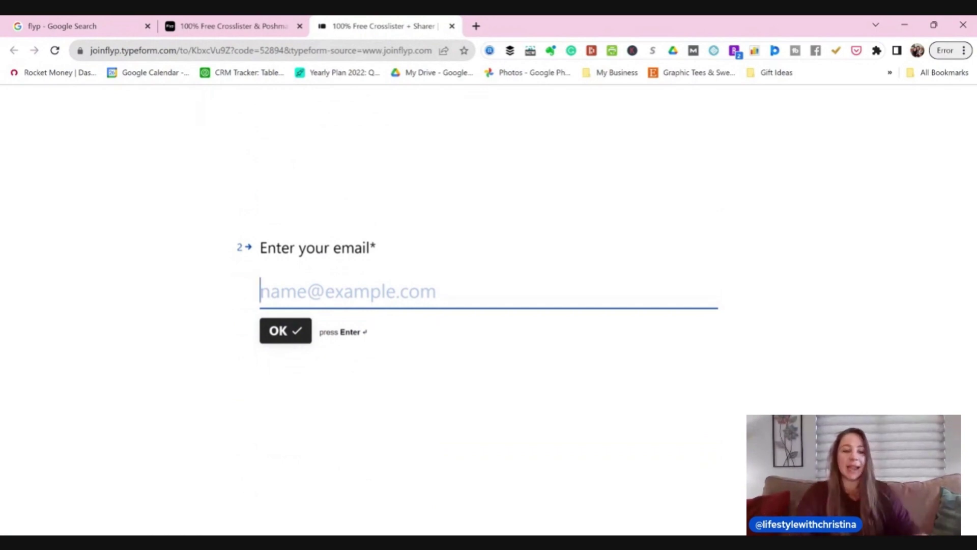
Enter the email address and phone number in the sign-up form and submit it
type("aim")
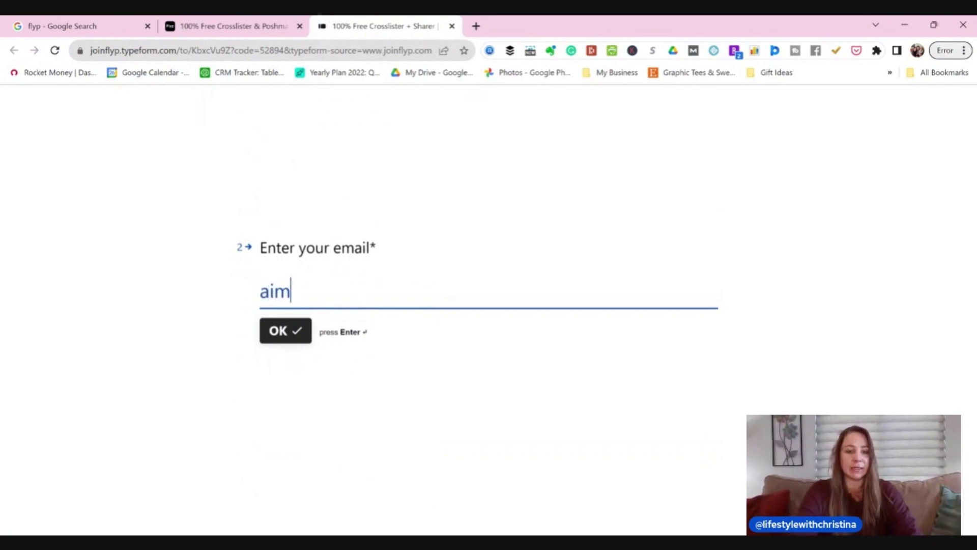
type("...")
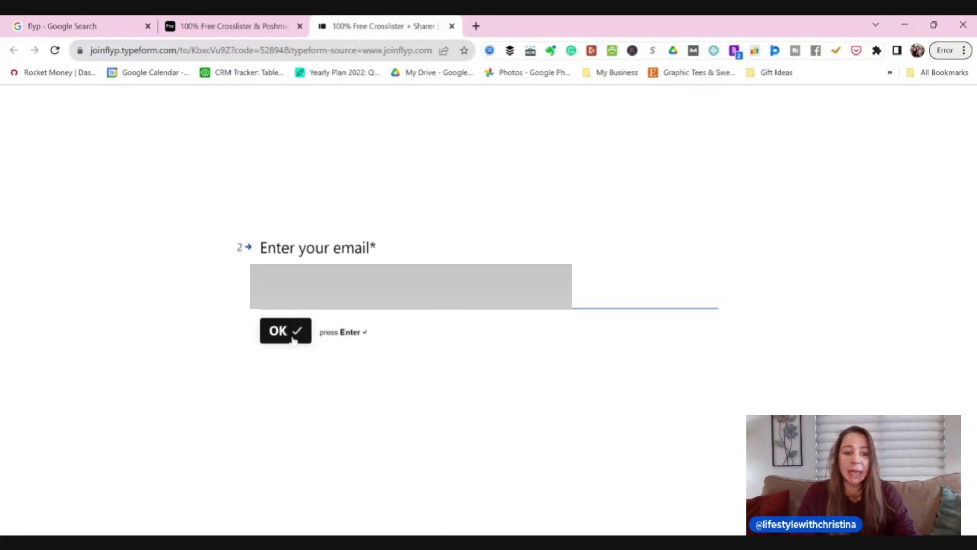
left_click(293, 337)
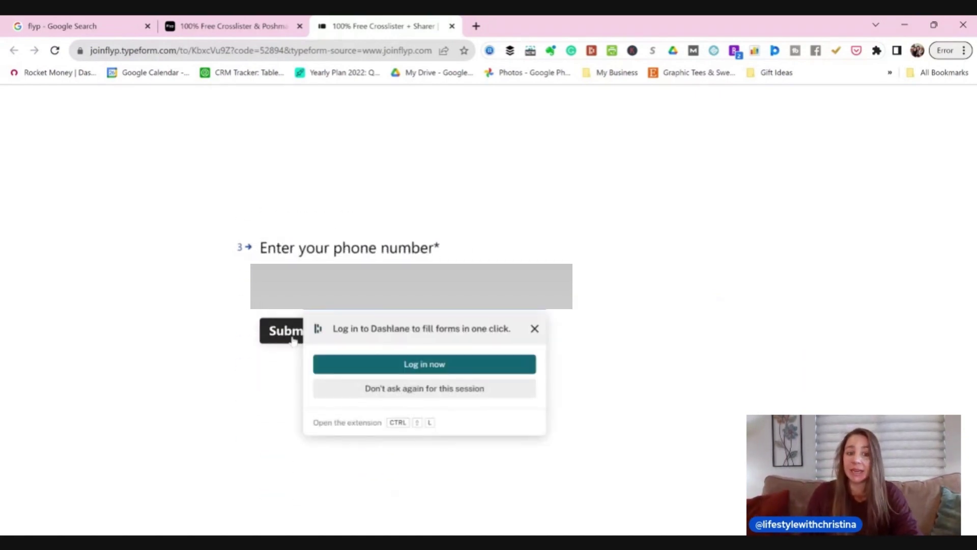
left_click(294, 337)
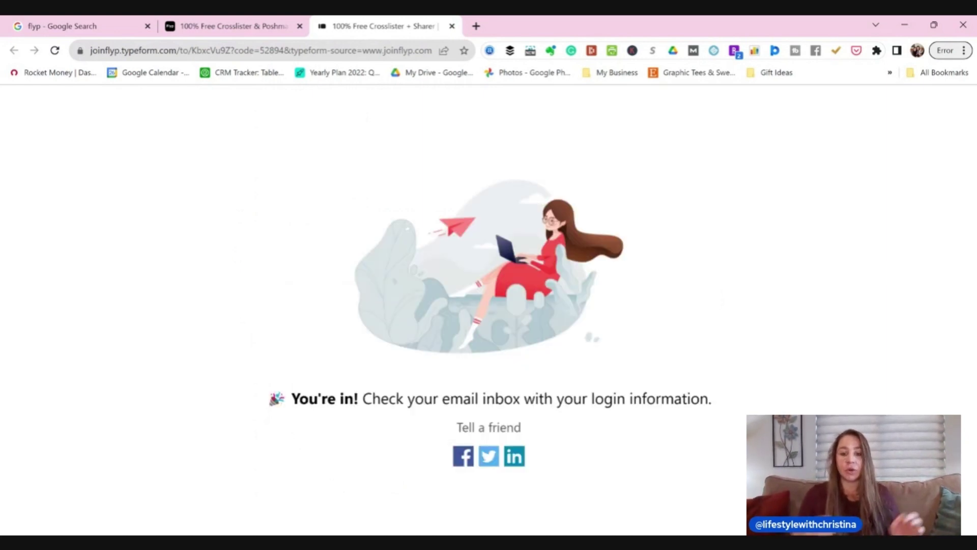
Go to gmail.com in a new browser tab and read the "Login: Free Crosslister + Sharer" email from Flyp Tools
key("ctrl+t")
type("gmail.com")
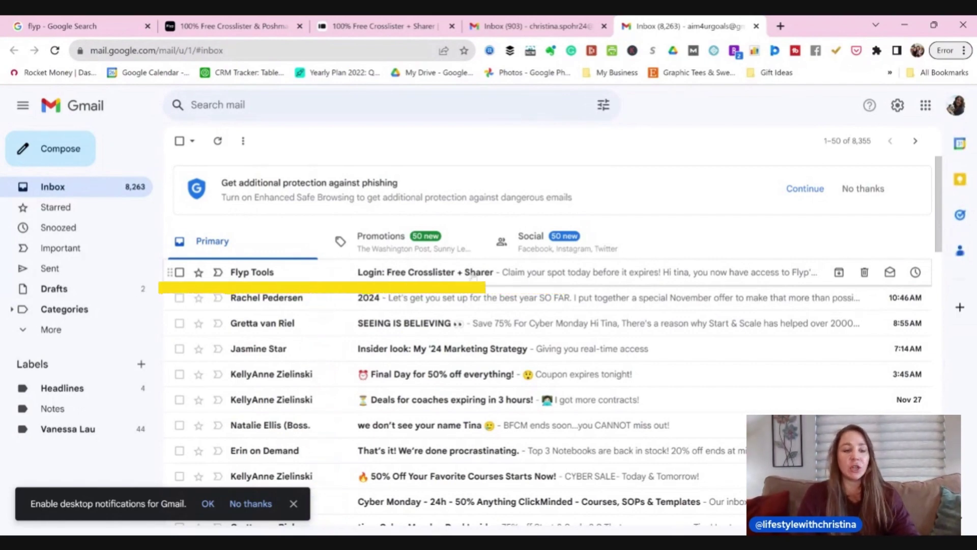
left_click(425, 271)
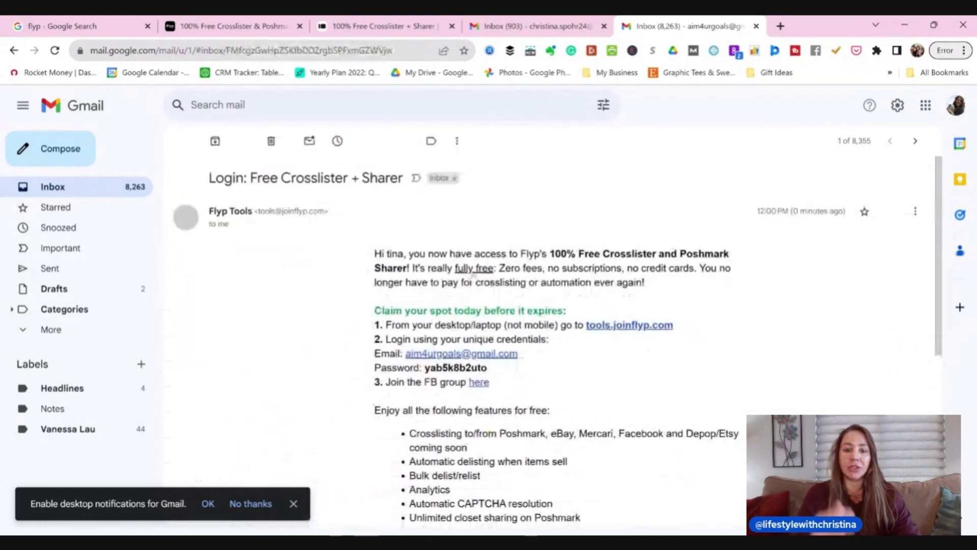
scroll(555, 346, "down", 3)
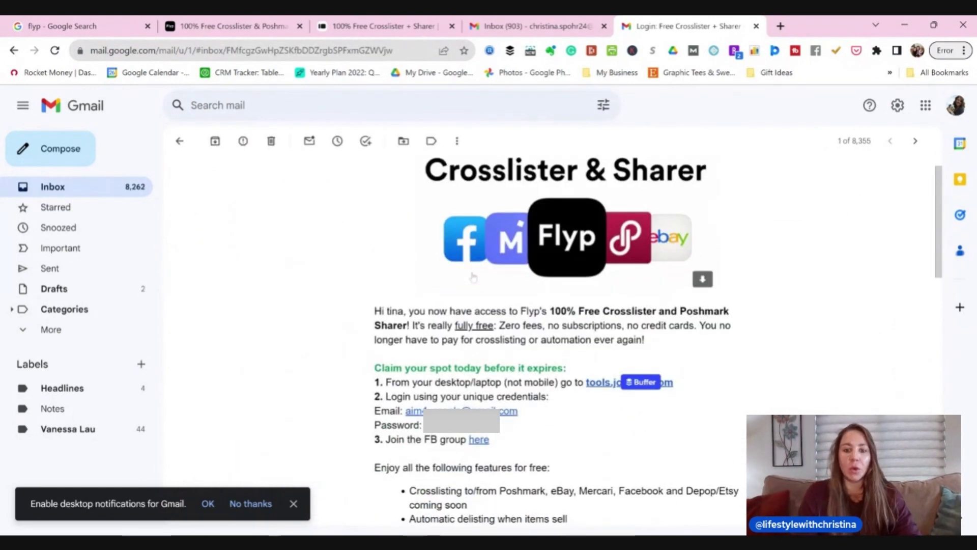
scroll(555, 347, "down", 1)
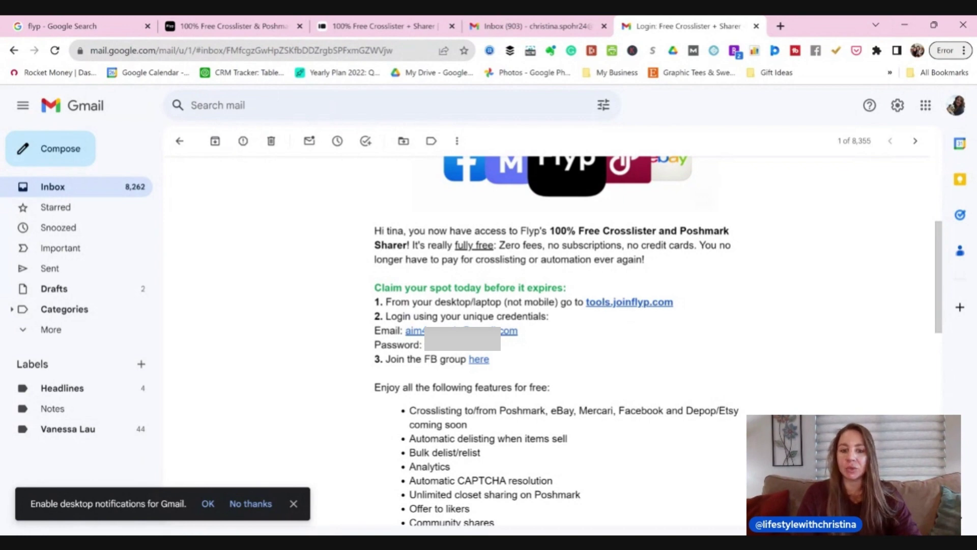
Follow the tools.joinflyp.com link in the email and log in with the account email and password
left_click(621, 303)
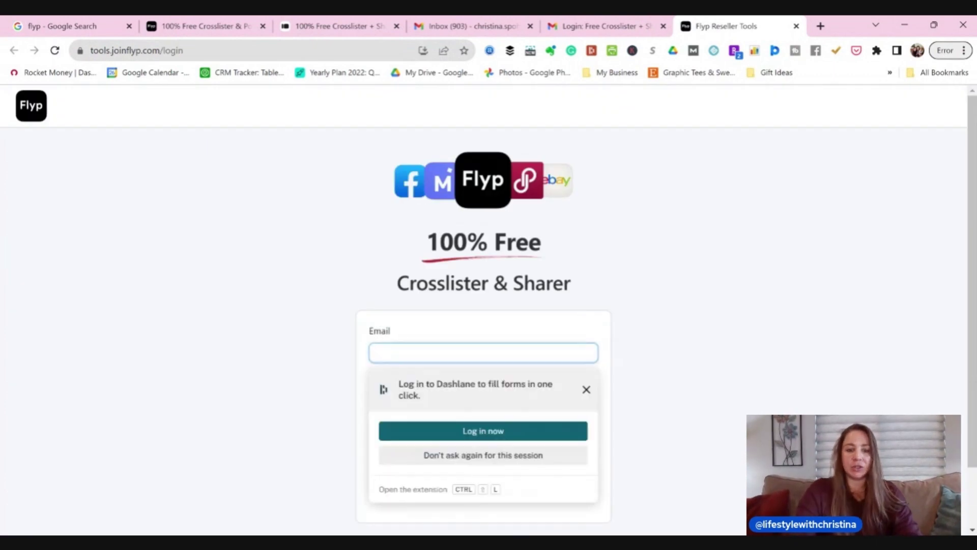
type("ami")
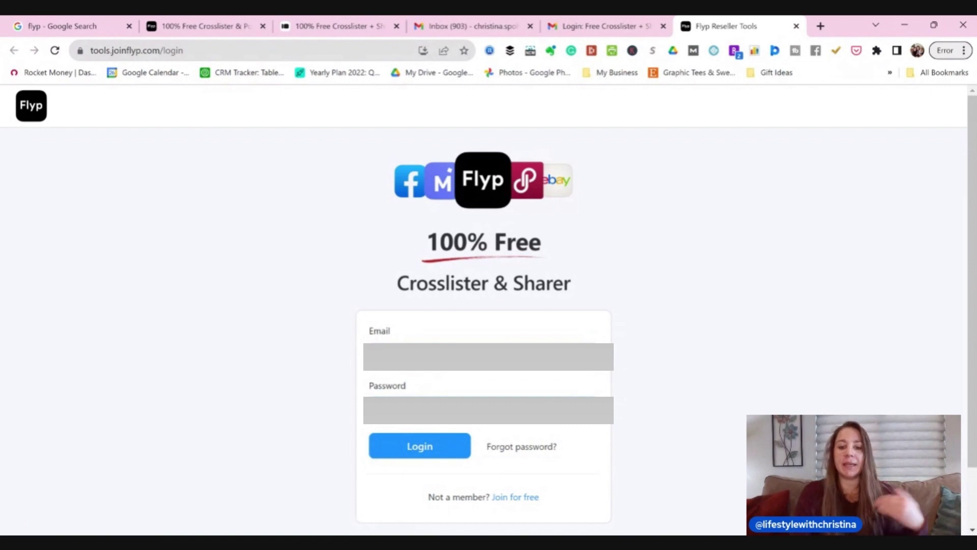
left_click(426, 455)
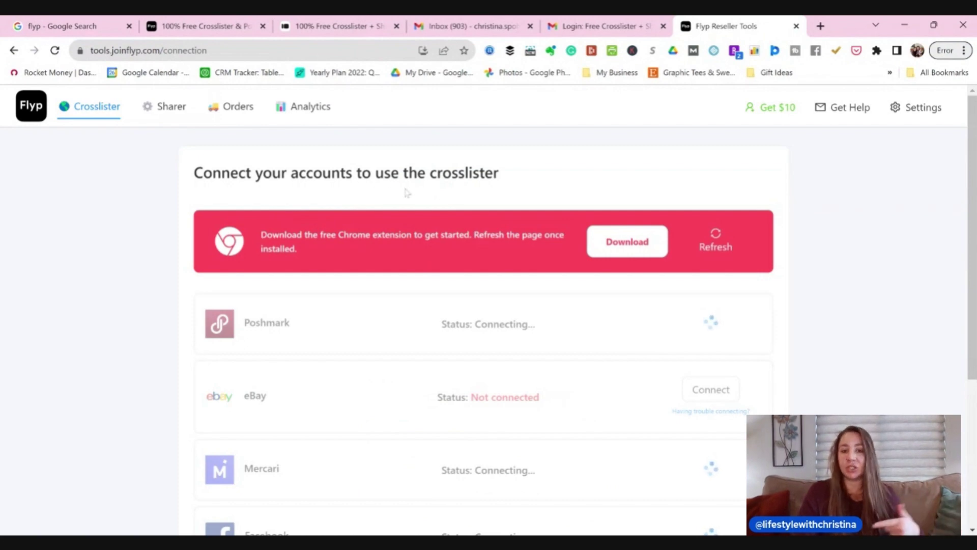
Look over the new account's connection page, including the Chrome extension download and the Poshmark, eBay, Mercari, Facebook and Etsy entries
scroll(501, 214, "down", 1)
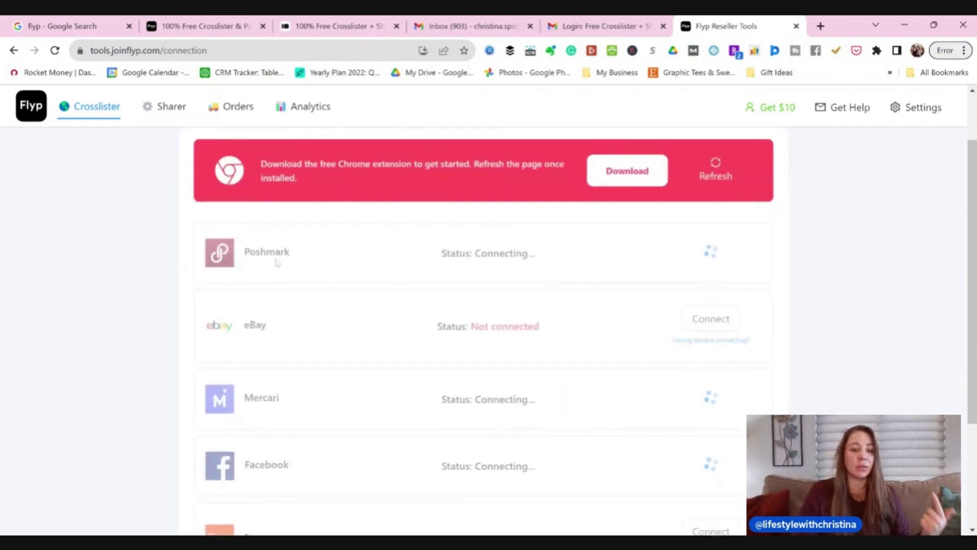
scroll(278, 254, "down", 1)
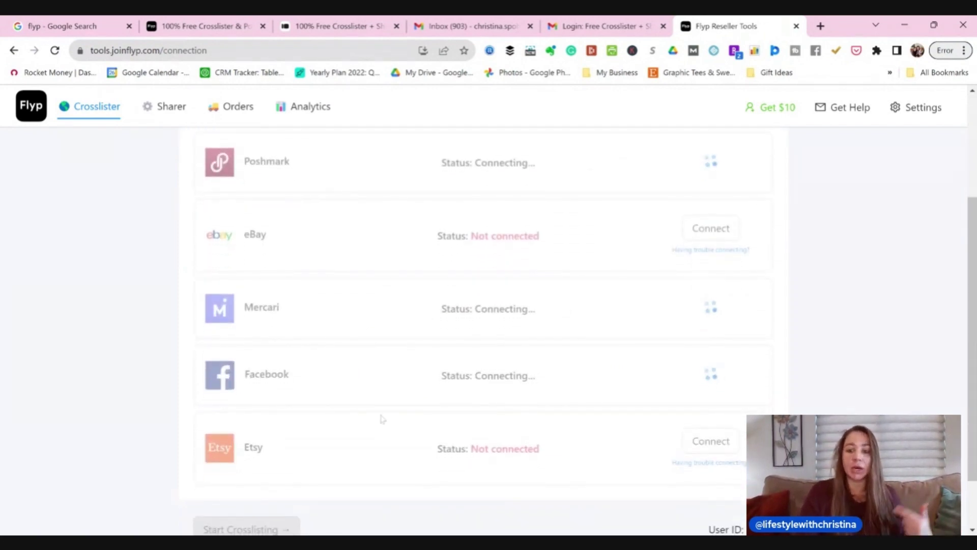
scroll(397, 395, "down", 1)
scroll(397, 396, "up", 3)
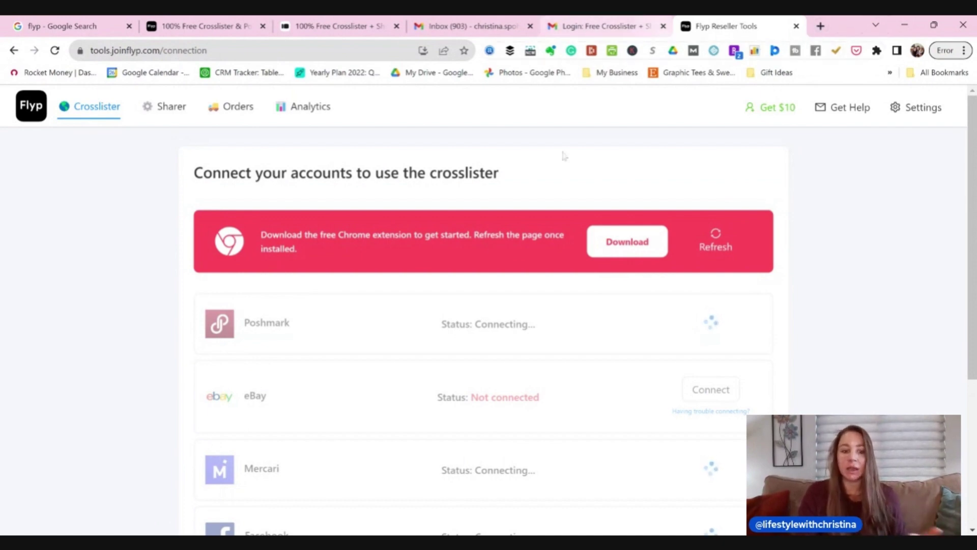
scroll(565, 157, "down", 3)
scroll(290, 345, "down", 2)
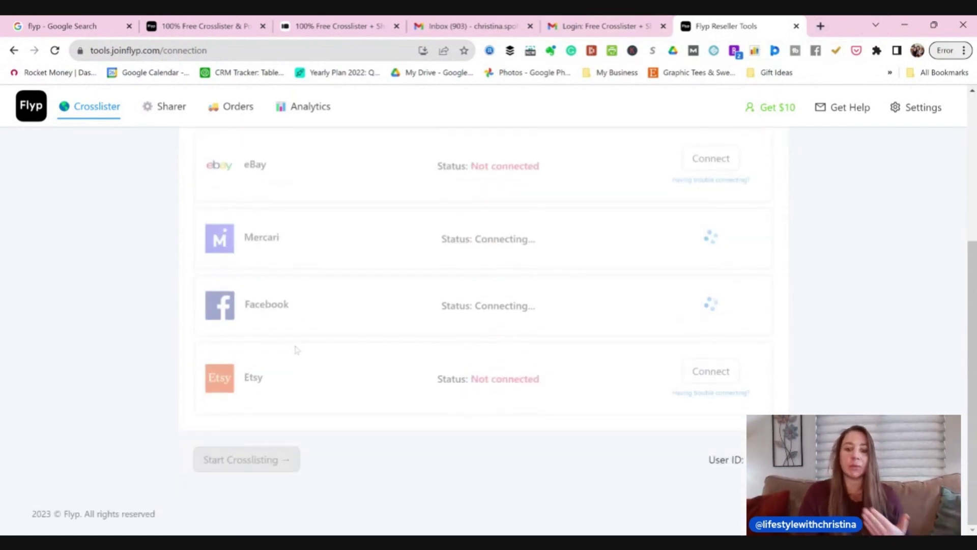
scroll(295, 349, "up", 5)
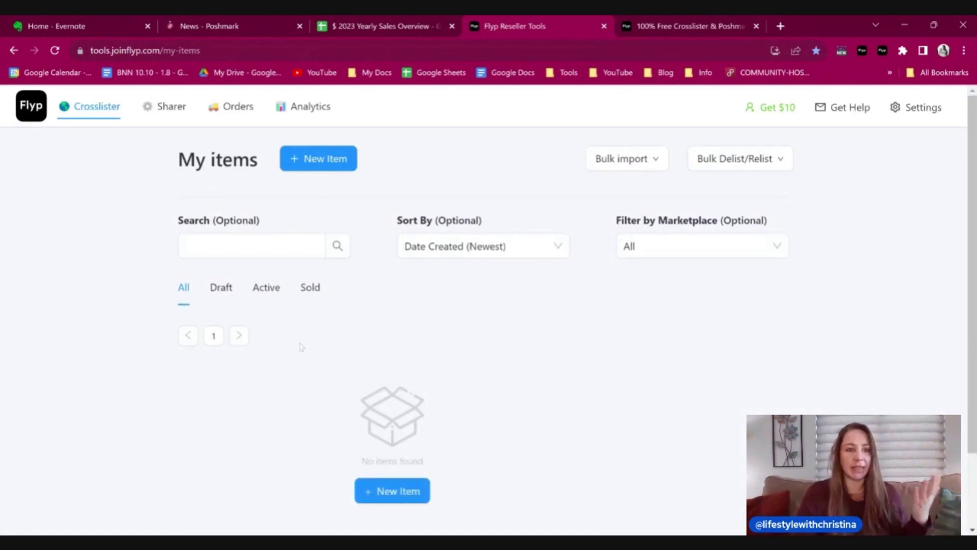
Open the account connections in the original Flyp account's settings and check each marketplace's connection status
left_click(901, 108)
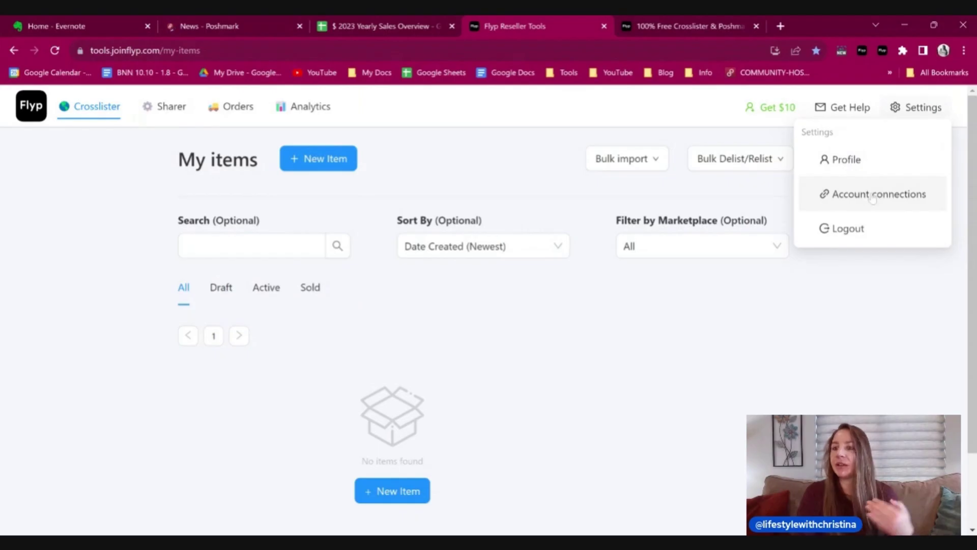
left_click(794, 388)
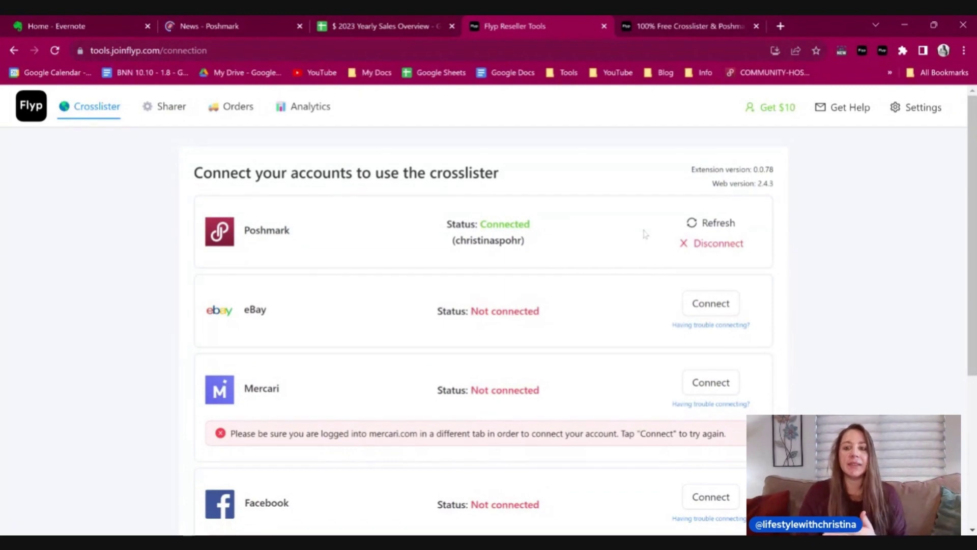
scroll(570, 334, "down", 5)
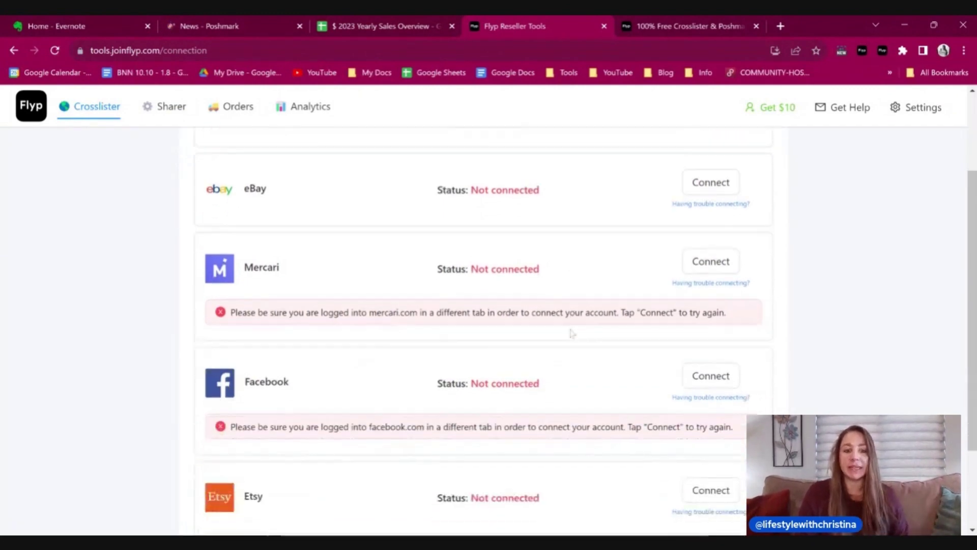
scroll(571, 334, "up", 5)
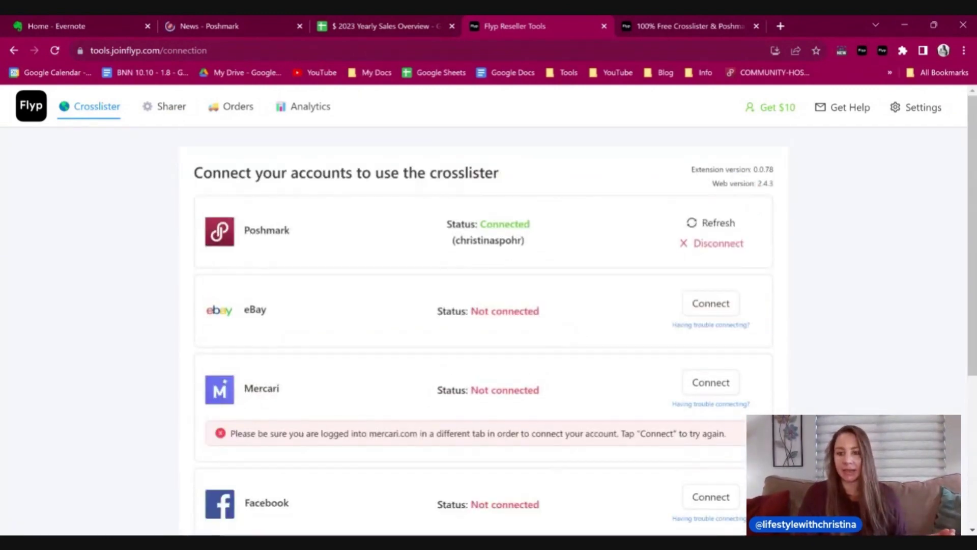